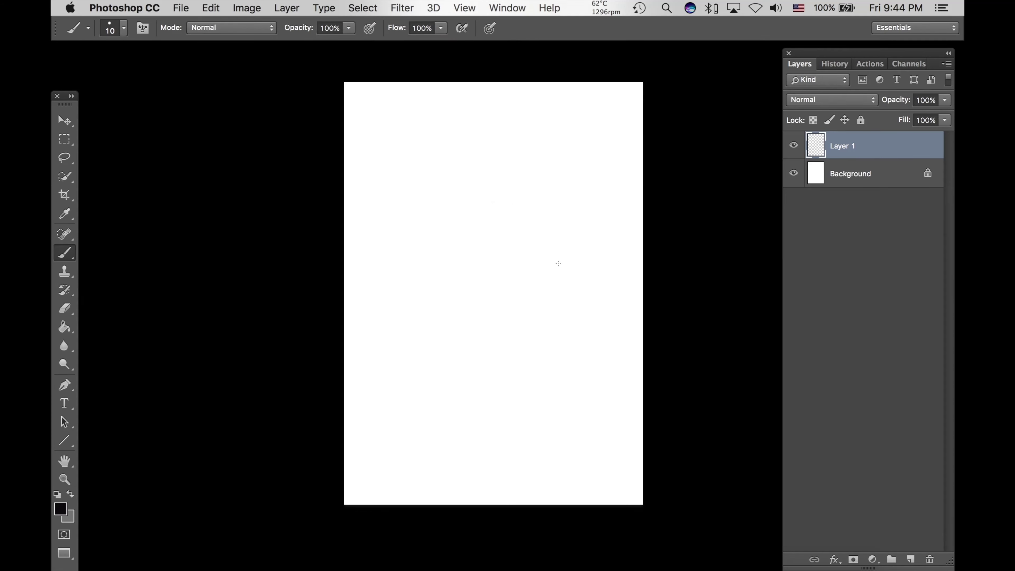
Block in the bird's head on Layer 1 as a grey dome in the upper middle of the canvas.
left_click(603, 381)
left_click(696, 144)
key("bracketright")
key("bracketright")
key("bracketright")
mouse_move(466, 190)
left_mouse_down()
mouse_move(494, 189)
mouse_move(482, 163)
mouse_move(495, 159)
mouse_move(536, 235)
left_mouse_up()
left_click(71, 496)
key("bracketright")
key("bracketright")
key("bracketright")
left_click_drag(533, 188, 563, 257)
left_click_drag(473, 194, 434, 217)
left_click_drag(460, 170, 432, 218)
mouse_move(472, 185)
left_mouse_down()
mouse_move(432, 252)
mouse_move(492, 200)
mouse_move(510, 208)
mouse_move(526, 249)
mouse_move(487, 272)
mouse_move(498, 329)
mouse_move(495, 320)
left_mouse_up()
Enlarge the brush to 400 px, then paint dark olive and muted yellow patches on the throat below the head.
key("bracketleft")
key("bracketleft")
key("bracketleft")
key("bracketleft")
key("bracketright")
key("bracketright")
key("bracketright")
key("bracketright")
key("bracketright")
key("bracketright")
key("bracketright")
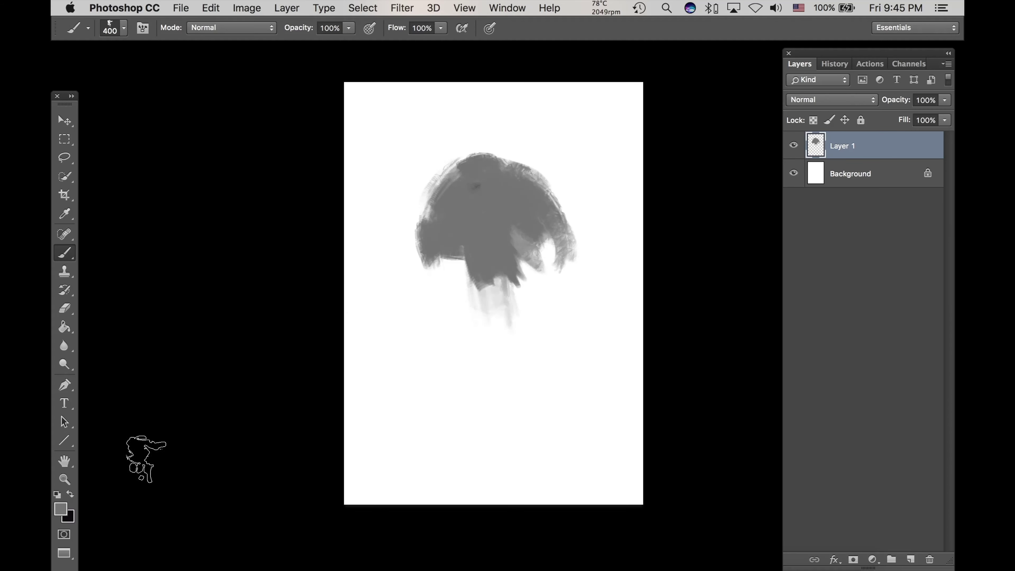
left_click(61, 509)
left_click(728, 295)
left_click(555, 243)
key("Return")
left_click_drag(464, 245, 479, 329)
left_click(60, 508)
left_click(590, 225)
left_click(575, 189)
key("Return")
mouse_move(465, 258)
left_mouse_down()
mouse_move(483, 300)
mouse_move(489, 272)
mouse_move(502, 285)
mouse_move(538, 276)
mouse_move(508, 289)
mouse_move(504, 325)
mouse_move(488, 323)
mouse_move(499, 370)
left_mouse_up()
Paint the neck and the back of the cheek in sampled grey with a larger brush.
key("]")
key("]")
key("]")
left_click(489, 319, "alt")
left_click_drag(518, 308, 528, 354)
mouse_move(549, 310)
left_mouse_down()
mouse_move(539, 256)
mouse_move(560, 240)
mouse_move(575, 276)
left_mouse_up()
Reduce the brush to 100 px and paint a grey strip down the front edge of the throat.
key("bracketleft")
key("bracketleft")
key("bracketleft")
key("bracketleft")
key("bracketleft")
key("bracketleft")
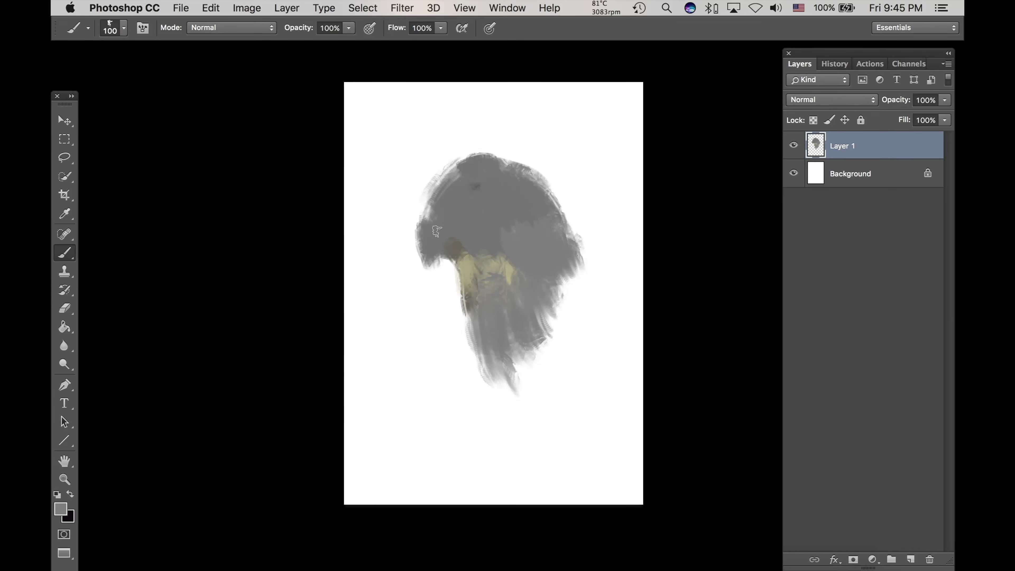
left_click_drag(446, 262, 469, 335)
Cover the throat and the lower cheek back to the nape with sampled muted yellow, enlarging the brush to 250 px.
key("bracketright")
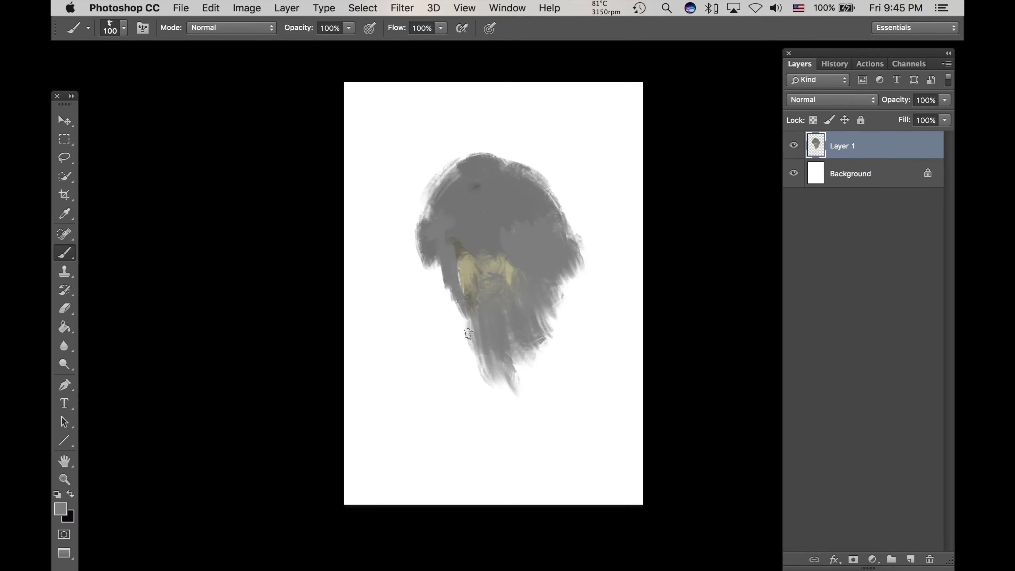
key("bracketright")
key("bracketright")
key("bracketright")
left_click(467, 268, "alt")
left_click_drag(457, 260, 486, 373)
left_click(462, 249, "alt")
left_click_drag(458, 302, 487, 373)
left_click(470, 266, "alt")
left_click_drag(460, 266, 473, 336)
left_click_drag(482, 294, 495, 325)
left_click_drag(496, 286, 519, 304)
key("bracketright")
key("bracketright")
mouse_move(515, 258)
left_mouse_down()
mouse_move(531, 320)
mouse_move(576, 280)
mouse_move(597, 292)
left_mouse_up()
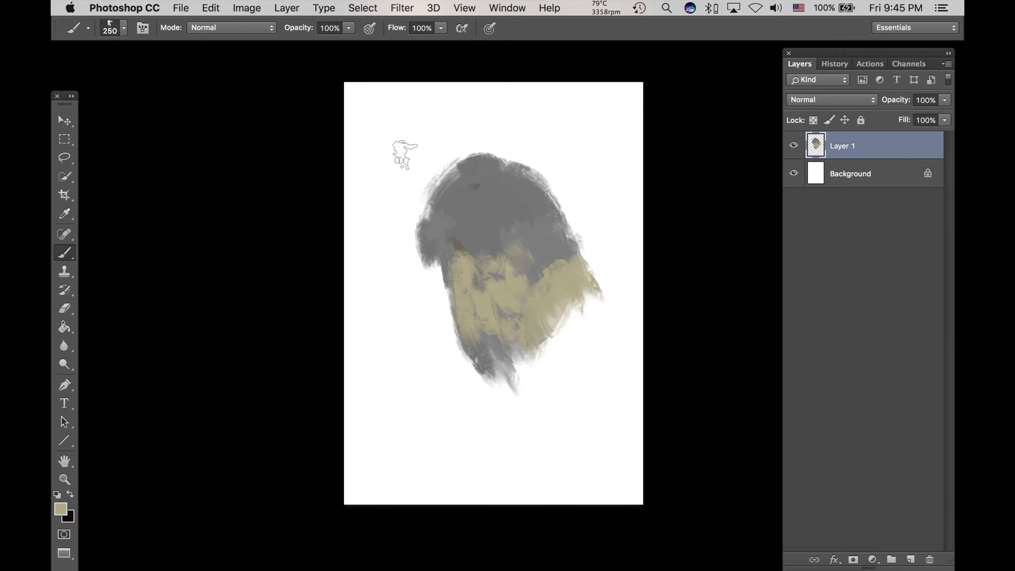
Even out the face and crown in sampled grey with a brush of 125 to 150 px.
left_click(450, 218, "alt")
key("bracketleft")
key("bracketleft")
left_click_drag(431, 219, 428, 236)
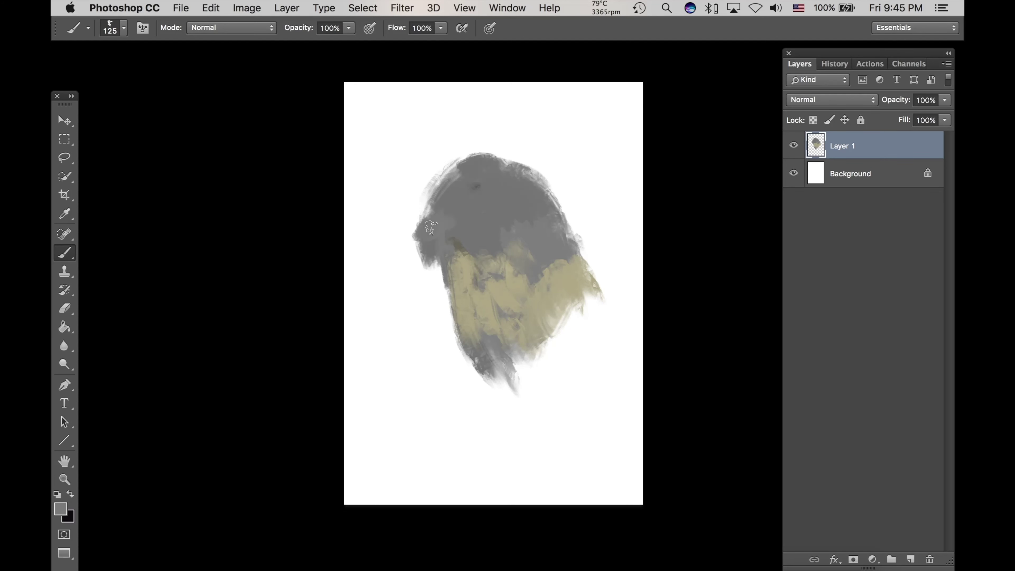
key("bracketright")
mouse_move(444, 193)
left_mouse_down()
mouse_move(448, 168)
mouse_move(444, 192)
mouse_move(456, 171)
mouse_move(526, 184)
mouse_move(477, 188)
left_mouse_up()
left_click_drag(540, 195, 545, 222)
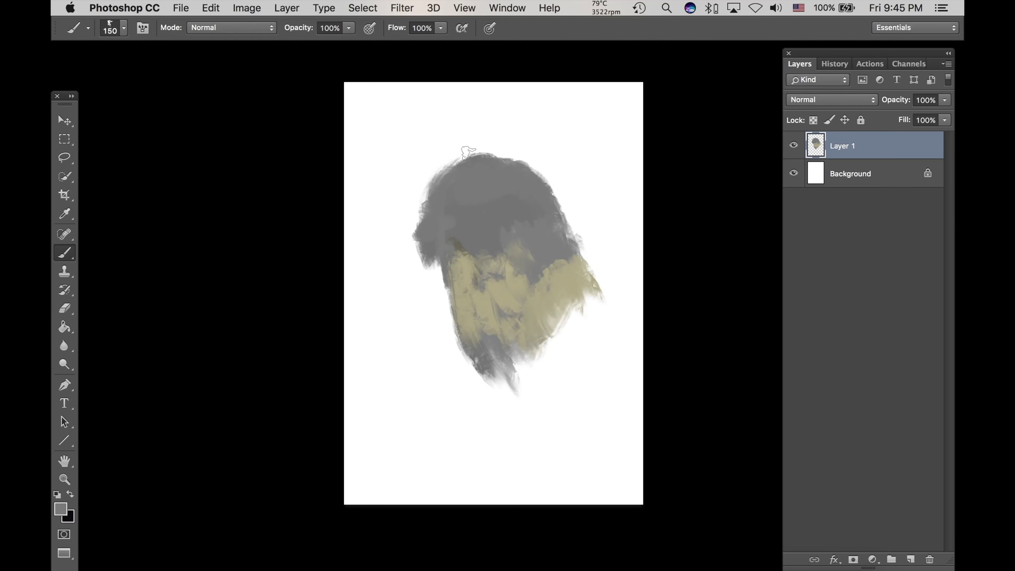
Try to trim the outline at the back of the head with a 100 px eraser.
key("e")
right_click(471, 140)
double_click(584, 255)
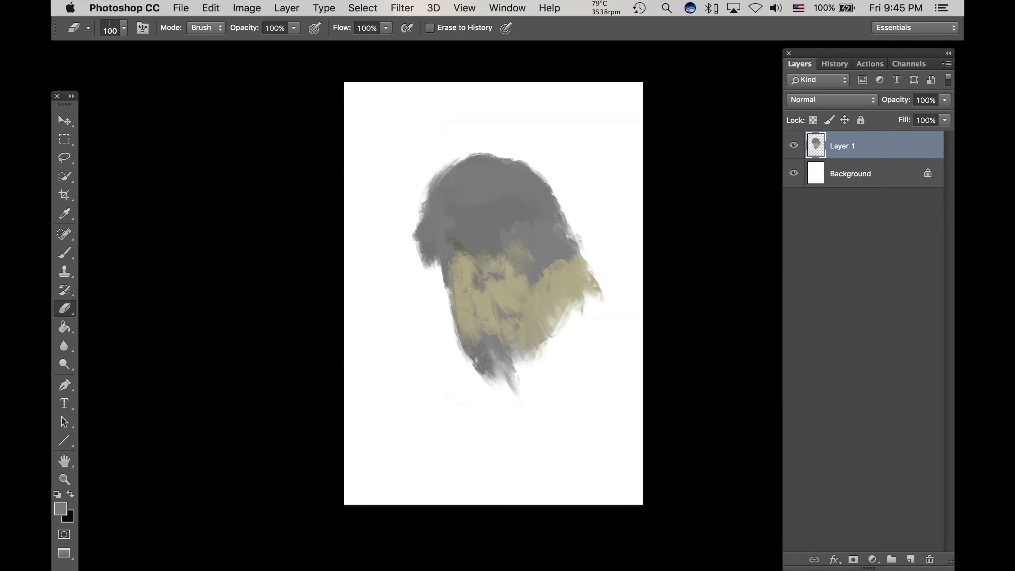
mouse_move(507, 160)
left_mouse_down()
mouse_move(542, 176)
mouse_move(569, 249)
mouse_move(605, 264)
left_mouse_up()
key("super+z")
Extend the grey nape outward to a point and refine the beak area with a 50 px brush.
key("b")
left_click_drag(550, 213, 577, 252)
key("bracketleft")
key("bracketleft")
key("bracketleft")
key("bracketleft")
key("bracketleft")
key("bracketleft")
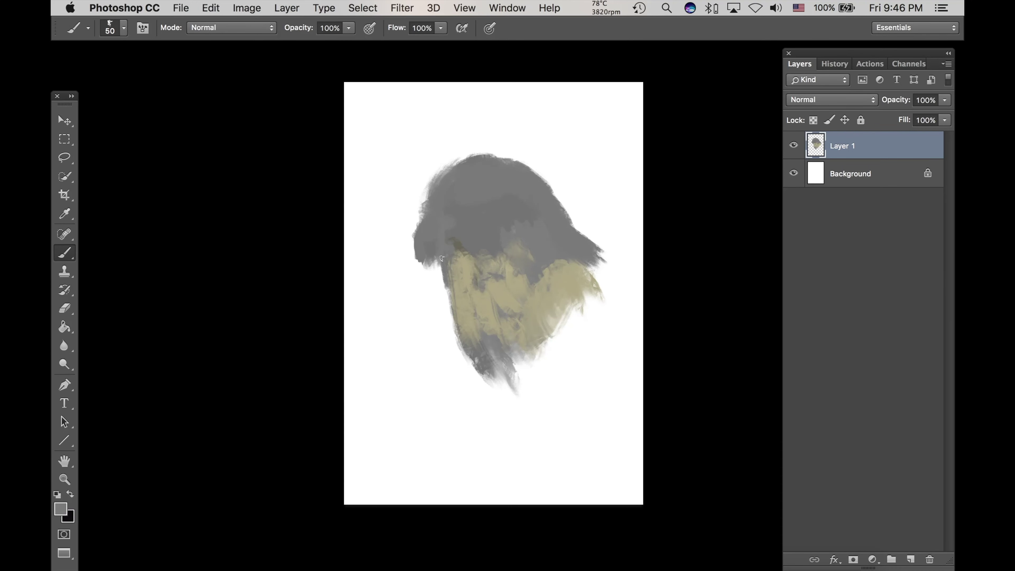
Carve the underside of the beak into a hook with an 80 px eraser and refine it with a 30 px brush.
key("e")
right_click(456, 210)
type("80")
key("Return")
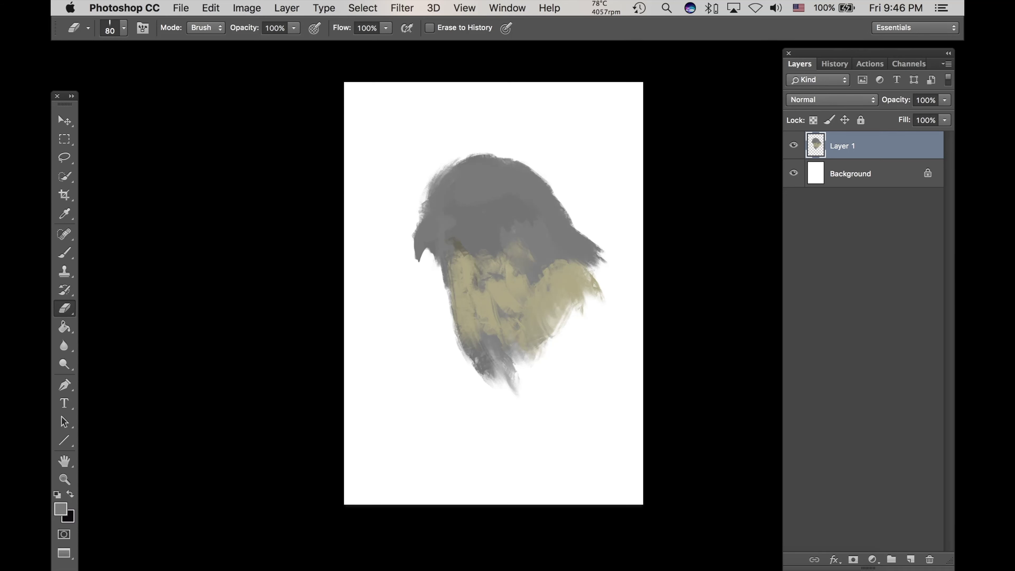
key("b")
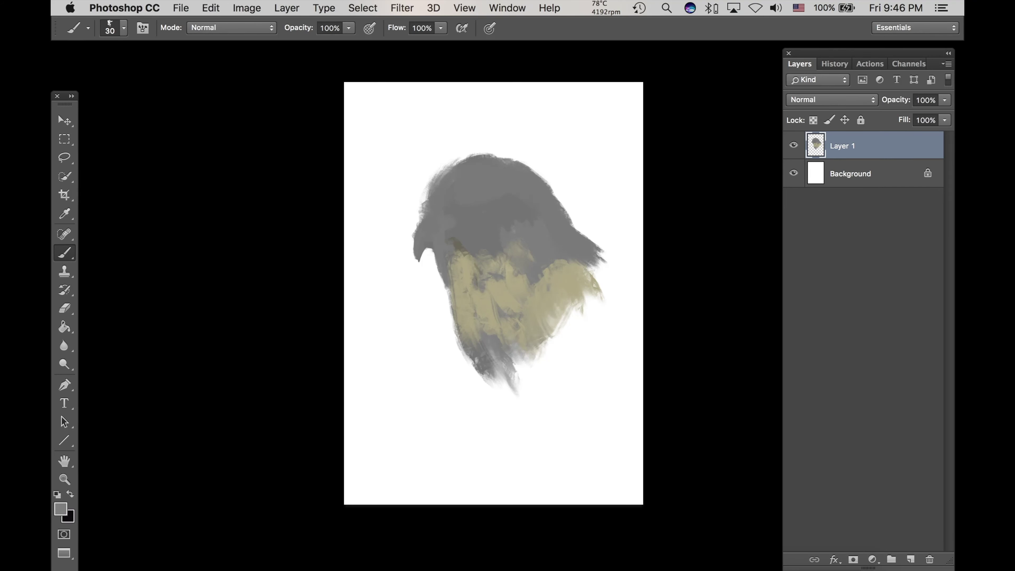
key("e")
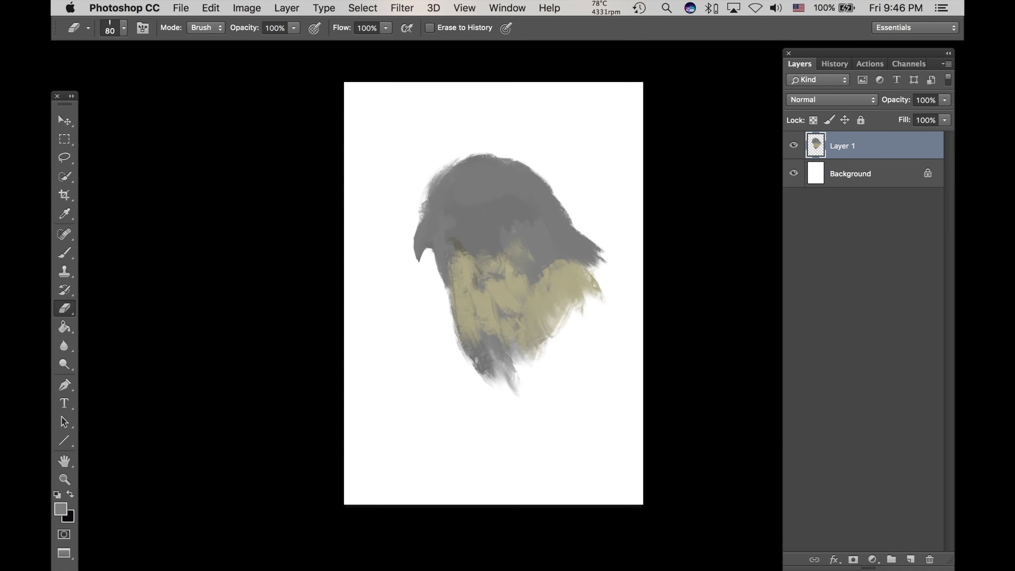
left_click_drag(559, 297, 543, 285)
key("b")
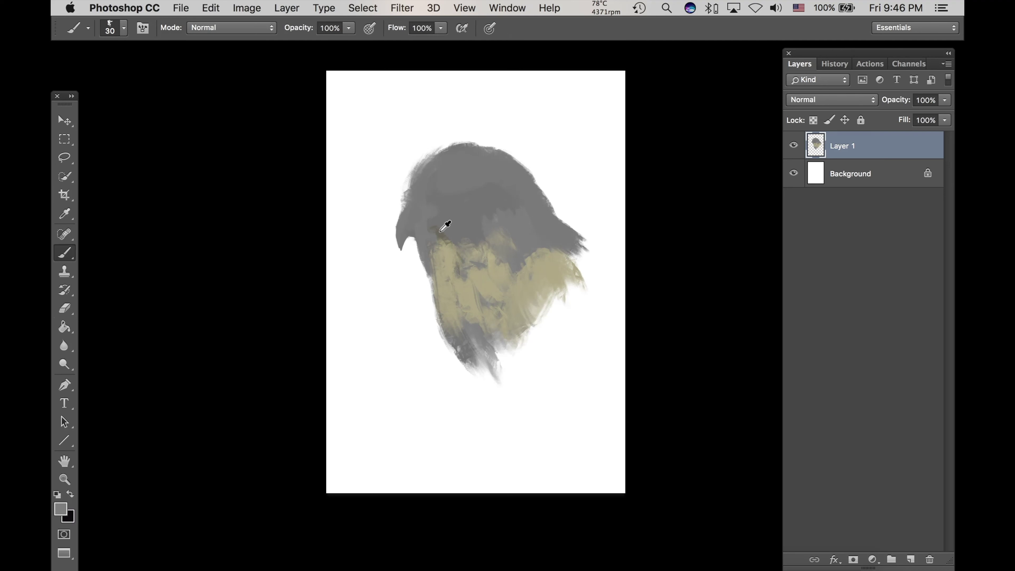
Sketch the eye, its surrounding lines and the marks above the beak in black with a 45 px brush.
left_click(272, 198, "alt")
left_click_drag(467, 185, 486, 190)
left_click_drag(460, 209, 496, 195)
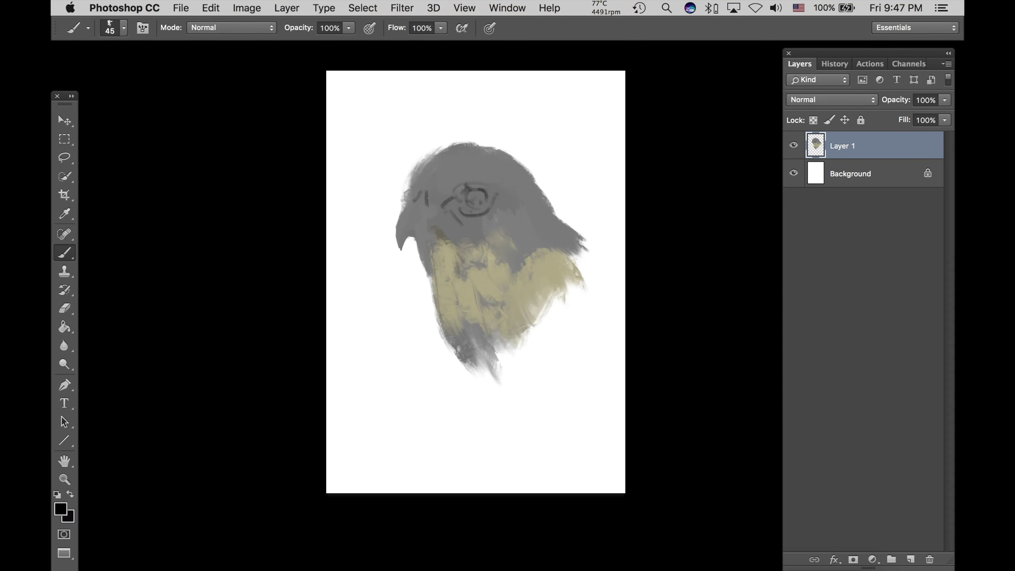
Extend the neck downward into a grey breast using a sampled grey and a 400 px brush.
left_click(453, 340, "alt")
key("bracketright")
key("bracketright")
key("bracketright")
key("bracketright")
key("bracketright")
key("bracketright")
key("bracketright")
key("bracketright")
key("bracketright")
key("bracketright")
key("bracketright")
mouse_move(459, 344)
left_mouse_down()
mouse_move(519, 422)
mouse_move(534, 368)
mouse_move(527, 316)
mouse_move(497, 299)
left_mouse_up()
Free-transform the painted bird, rotating it 4.11 degrees and shifting it toward the canvas's upper left.
key("v")
key("super+t")
left_click_drag(605, 220, 632, 197)
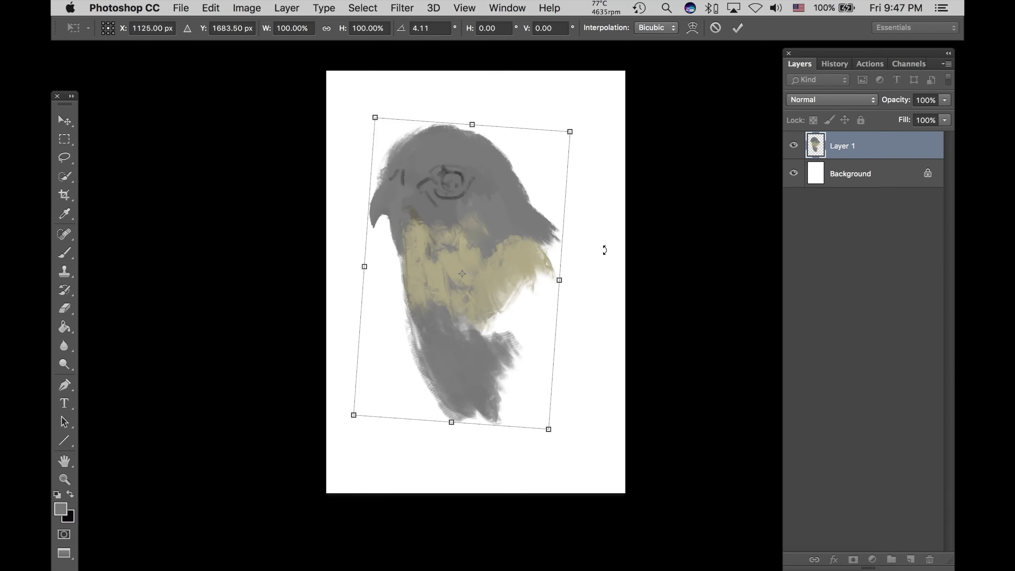
key("Return")
Choose a rectangular brush tip and paint grey strokes over the rear of the cheek and out to the shoulder.
key("b")
right_click(488, 248)
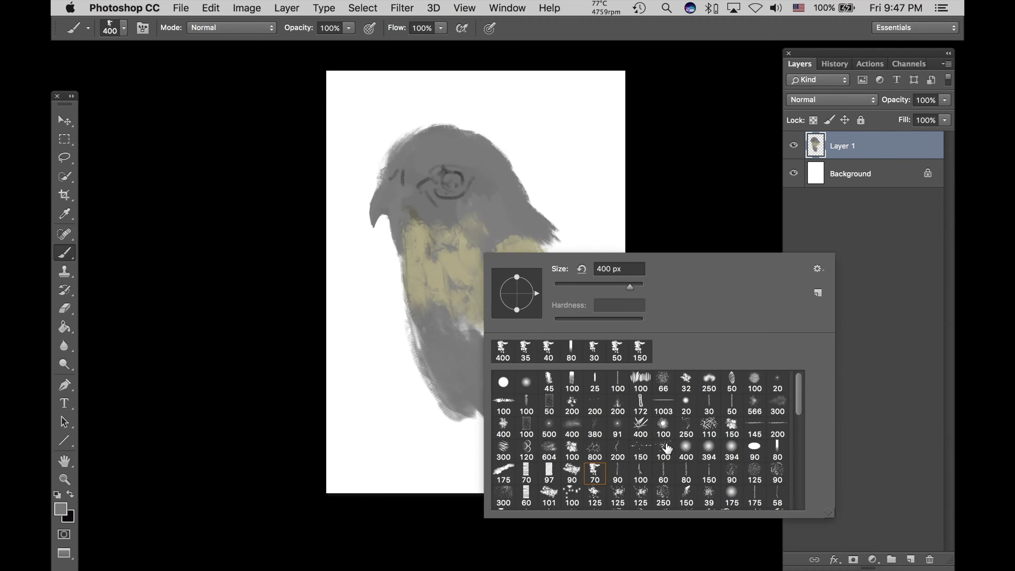
left_click(558, 409)
double_click(580, 383)
key("bracketright")
key("bracketright")
key("bracketright")
key("bracketright")
key("bracketright")
key("bracketright")
key("bracketright")
key("bracketright")
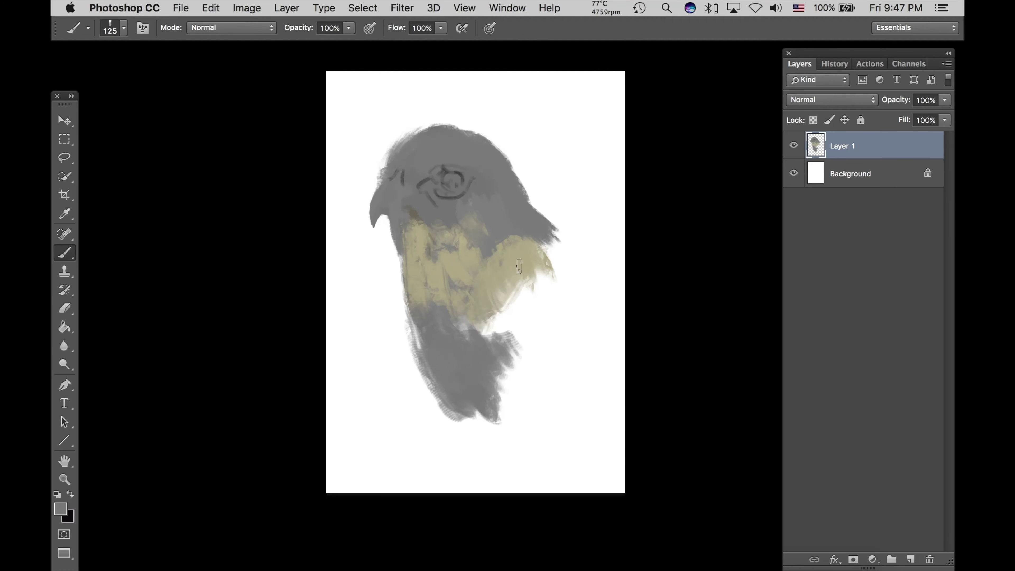
mouse_move(496, 278)
left_mouse_down()
mouse_move(515, 306)
mouse_move(550, 307)
mouse_move(495, 322)
mouse_move(554, 296)
left_mouse_up()
key("bracketleft")
key("bracketleft")
left_click_drag(535, 254, 587, 259)
Enlarge the brush and paint the lower back and the area beneath the cheek in grey.
key("bracketright")
key("bracketright")
key("bracketright")
key("bracketright")
key("bracketright")
mouse_move(539, 367)
left_mouse_down()
mouse_move(554, 340)
mouse_move(548, 354)
left_mouse_up()
left_click(465, 385, "alt")
left_click_drag(510, 316, 488, 319)
key("bracketleft")
key("bracketleft")
left_click_drag(494, 388, 508, 364)
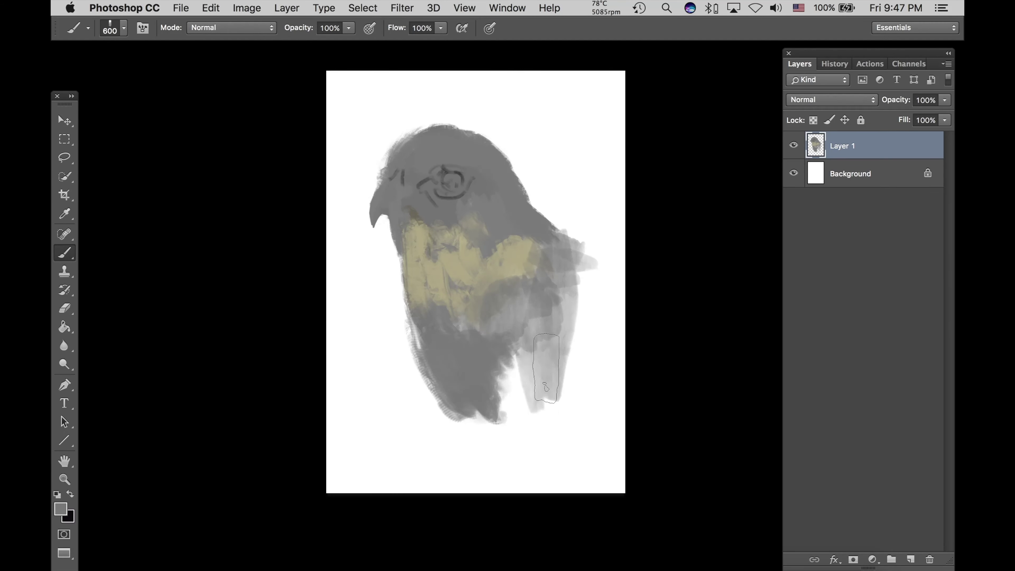
Fill the gap between breast and back with grey strokes and extend the breast's lower tip with a smaller brush.
key("bracketleft")
left_click_drag(553, 327, 494, 346)
key("bracketleft")
key("bracketleft")
mouse_move(481, 430)
left_mouse_down()
mouse_move(463, 419)
mouse_move(494, 419)
left_mouse_up()
Switch to a 150 px textured brush tip and repaint the front edge of the breast in grey.
right_click(481, 315)
double_click(627, 423)
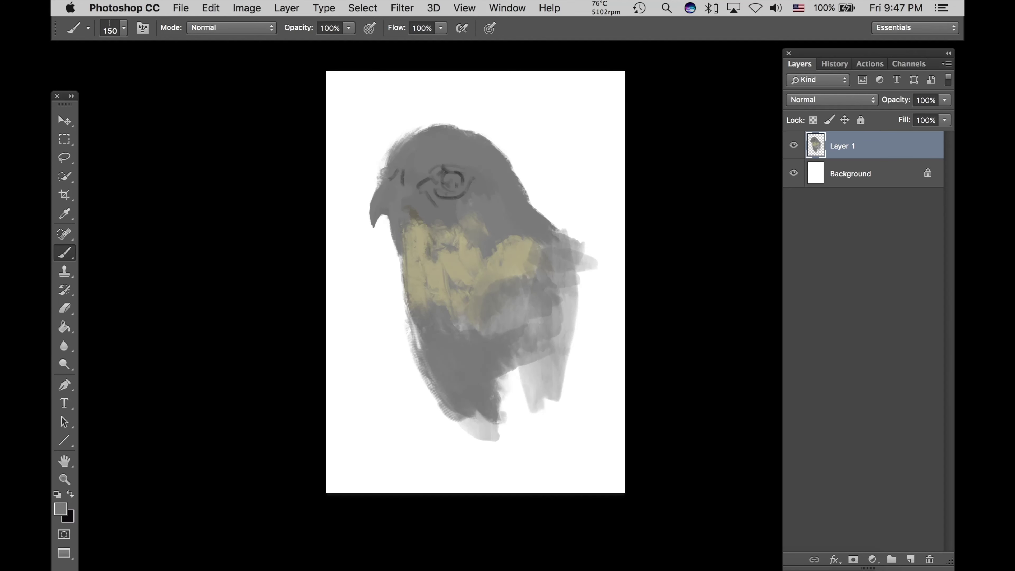
mouse_move(428, 307)
left_mouse_down()
mouse_move(454, 388)
mouse_move(432, 328)
mouse_move(474, 396)
mouse_move(447, 376)
mouse_move(431, 309)
mouse_move(426, 332)
mouse_move(428, 272)
mouse_move(451, 361)
left_mouse_up()
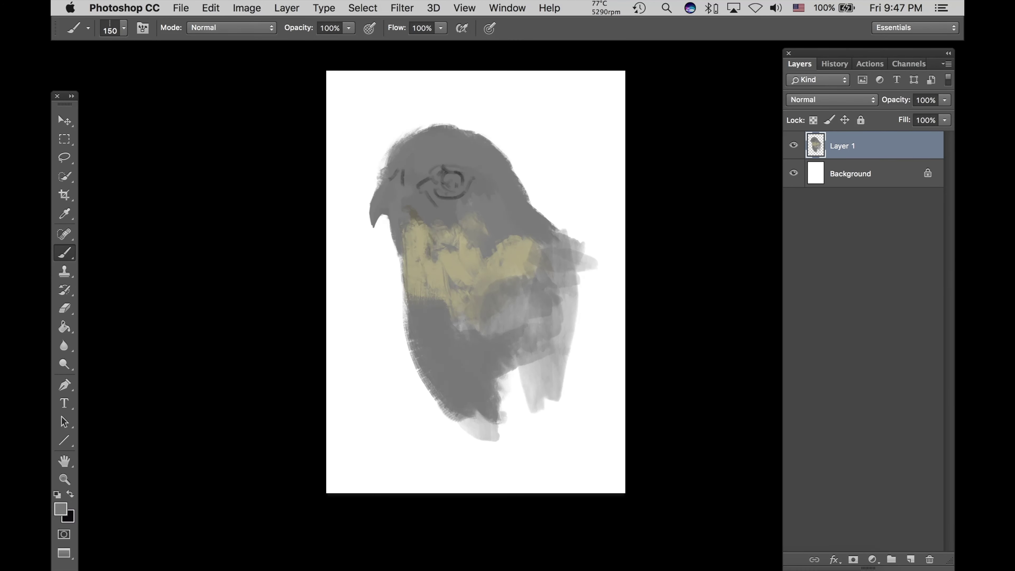
Add two new layers above Layer 1 and turn both into clipping masks on it.
key("shift+super+n")
key("Return")
key("shift+super+n")
key("Return")
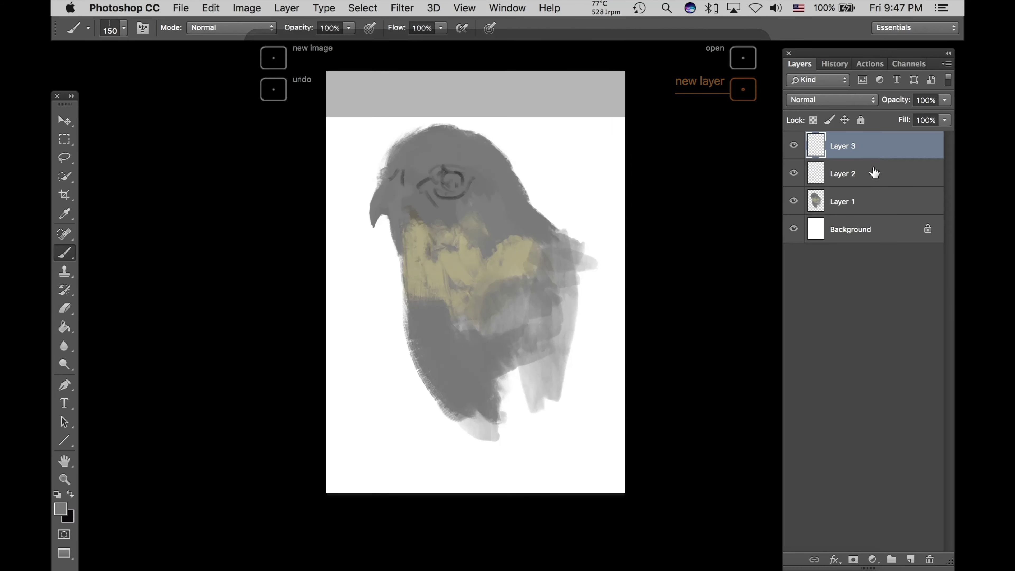
left_click(873, 172, "shift")
right_click(869, 172)
left_click(759, 402)
On Layer 2, switch the brush tip, choose pale yellow #ece6b6 and paint the forehead above the beak at 175 px.
left_click(863, 172)
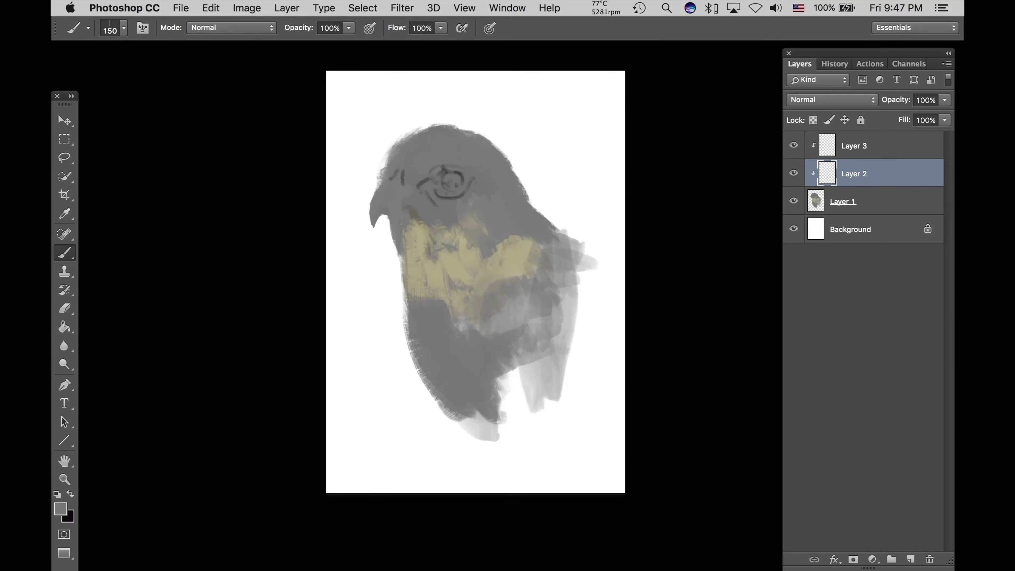
right_click(437, 221)
double_click(720, 415)
left_click(60, 508)
left_click(728, 293)
left_click(571, 152)
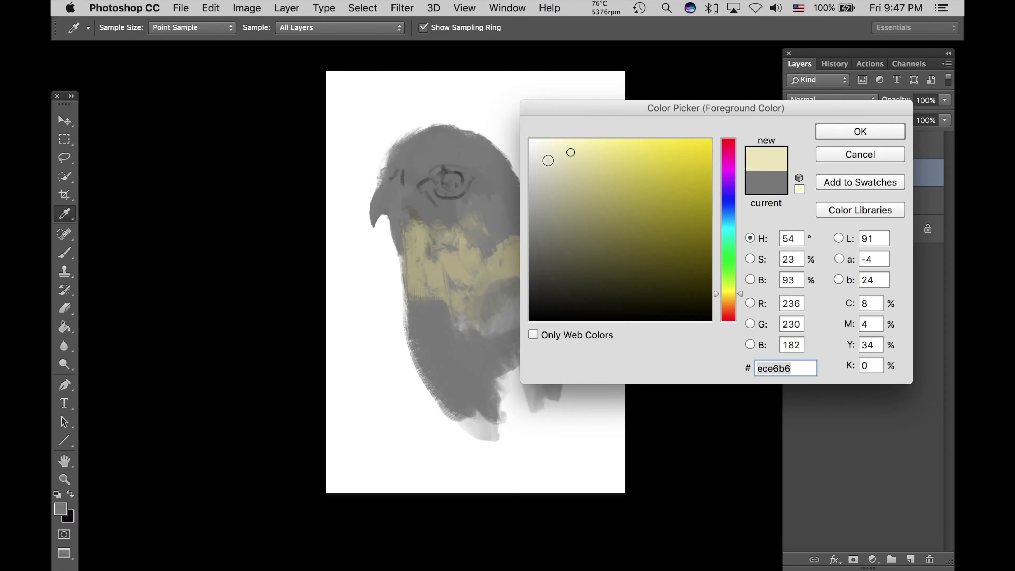
key("Return")
key("bracketright")
left_click_drag(400, 159, 394, 184)
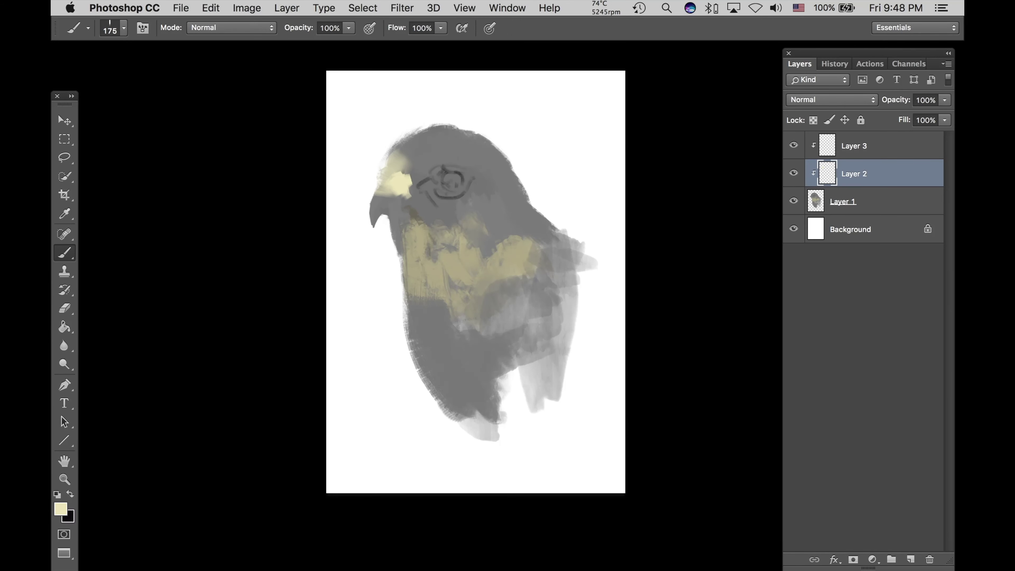
Erase the rear edge of the yellow forehead patch with a 150 px eraser.
key("e")
key("bracketright")
key("bracketright")
left_click_drag(405, 167, 411, 187)
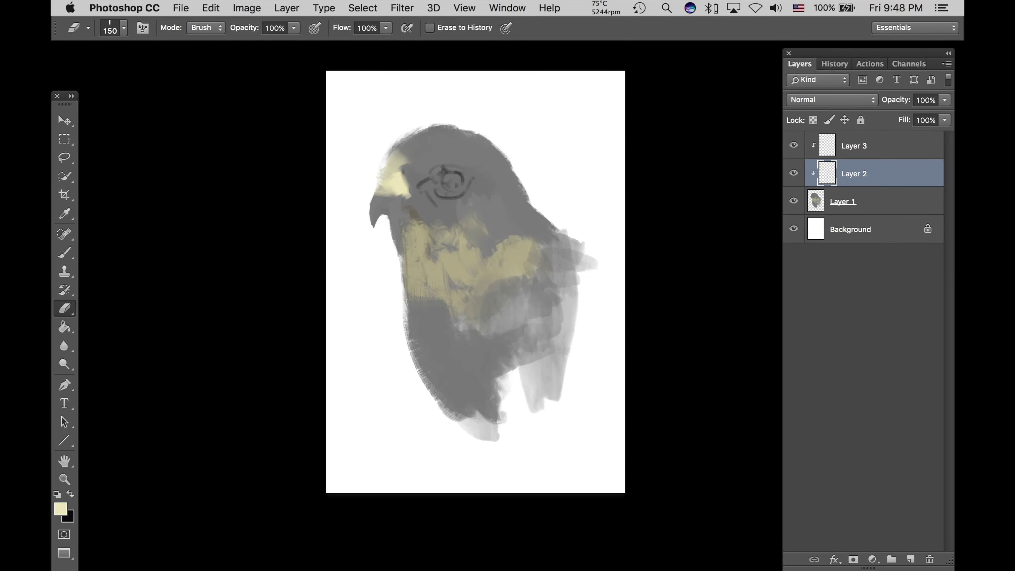
Choose a muted beige and paint the brow and crown with a 400 px brush at 71% opacity.
key("i")
left_click(64, 508)
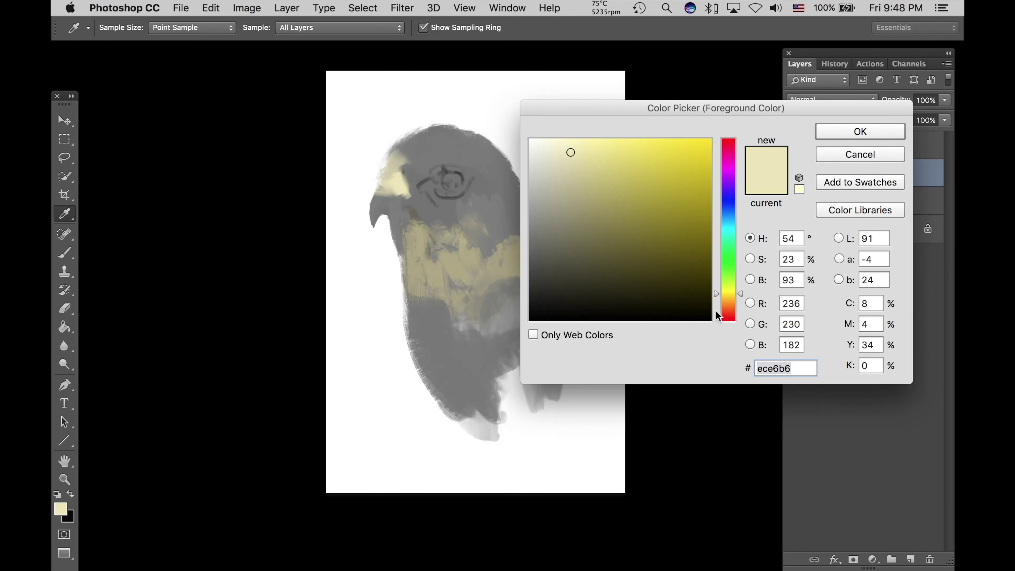
left_click(727, 299)
left_click_drag(583, 187, 572, 184)
key("Return")
key("bracketright")
key("bracketright")
left_click_drag(348, 27, 327, 38)
key("bracketright")
key("bracketright")
key("bracketright")
key("bracketright")
left_click(441, 152)
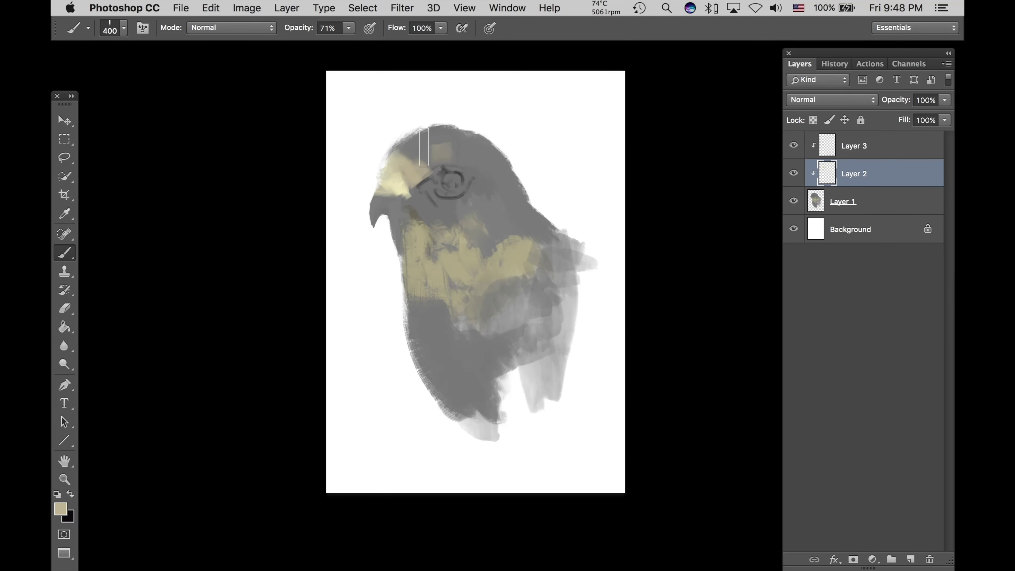
Sample the crown's beige-grey tone and brush it across the crown and back of the head.
left_click(59, 510)
left_click(437, 152)
key("Return")
mouse_move(476, 163)
left_mouse_down()
mouse_move(455, 170)
mouse_move(501, 154)
mouse_move(516, 180)
left_mouse_up()
Sample black and darken the hooked beak with a 200 px brush.
key("bracketleft")
key("bracketleft")
key("bracketleft")
key("bracketright")
key("bracketright")
key("bracketright")
key("bracketleft")
key("bracketleft")
left_click(247, 193, "alt")
key("bracketleft")
left_click_drag(384, 216, 369, 232)
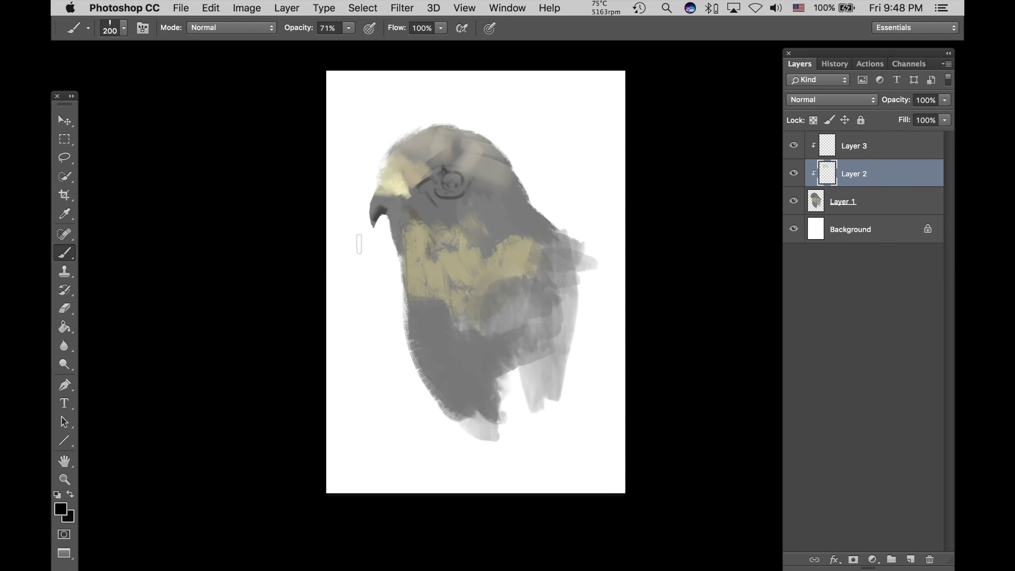
Switch to a textured brush tip, choose blue-grey #7a8c8e and tint the beak at 80 px.
left_click(381, 207, "alt")
right_click(422, 221)
double_click(475, 414)
left_click(60, 509)
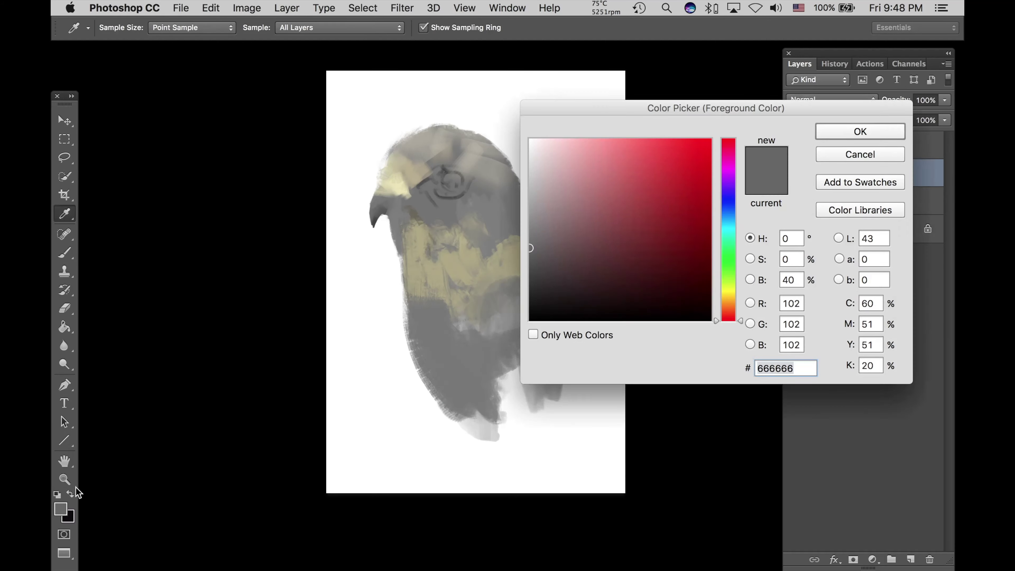
left_click(562, 216)
left_click(553, 221)
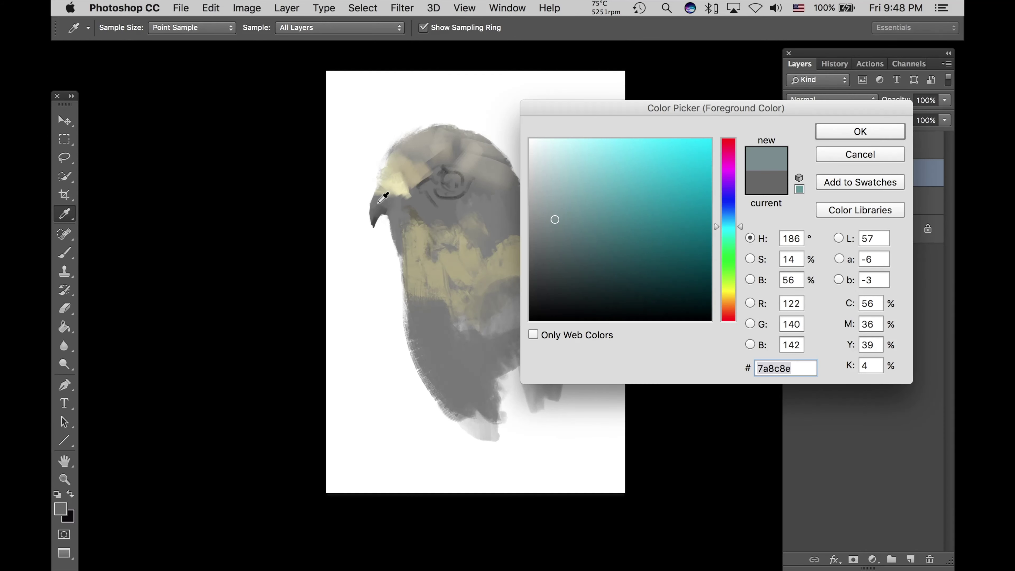
key("Return")
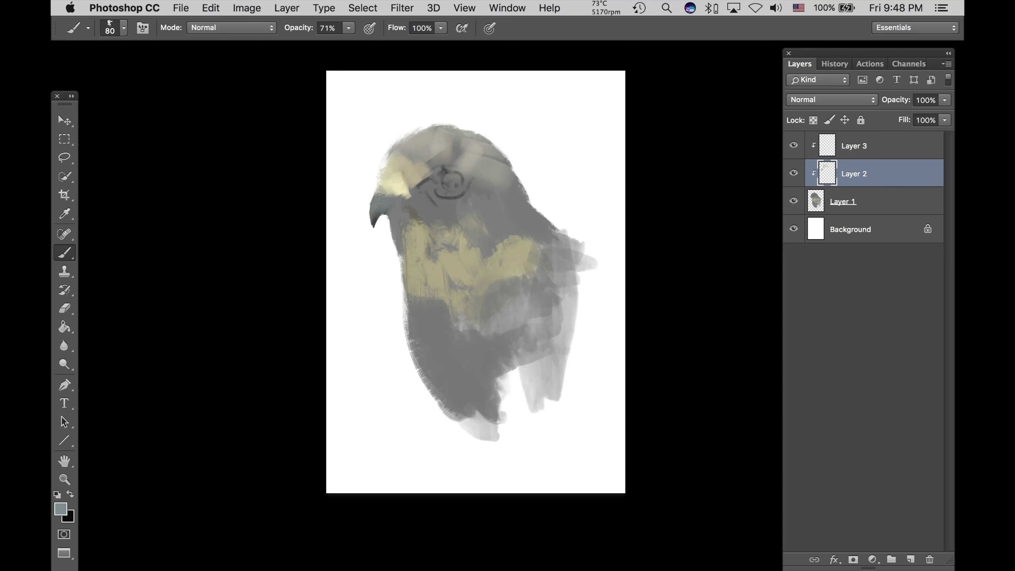
Sample tones from the crown and forehead, paint a pale yellow mouth line behind the beak, and sample the beak's blue-grey.
left_click(429, 138, "alt")
key("bracketright")
key("bracketright")
left_click(407, 187, "alt")
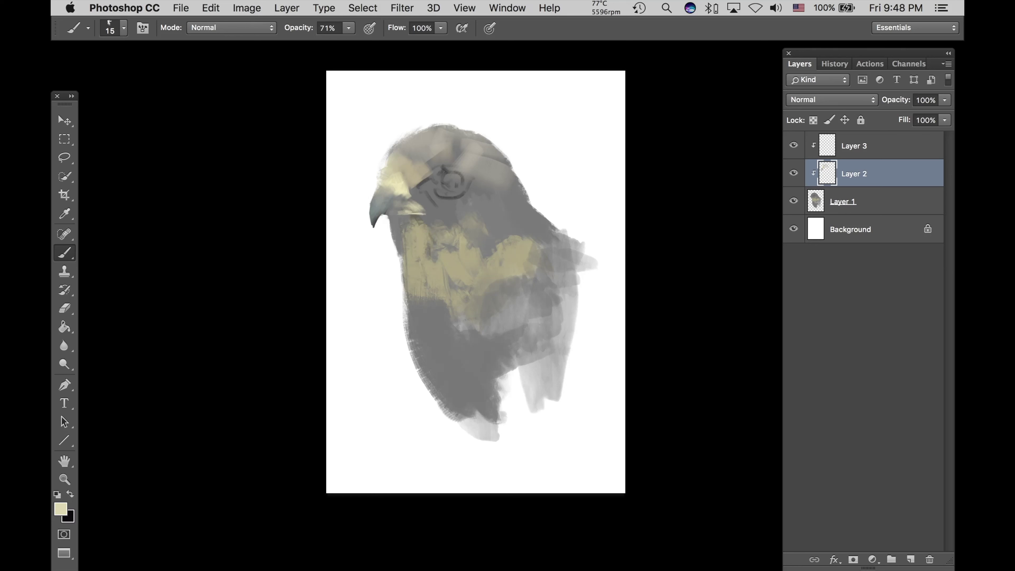
key("bracketright")
left_click(392, 216, "alt")
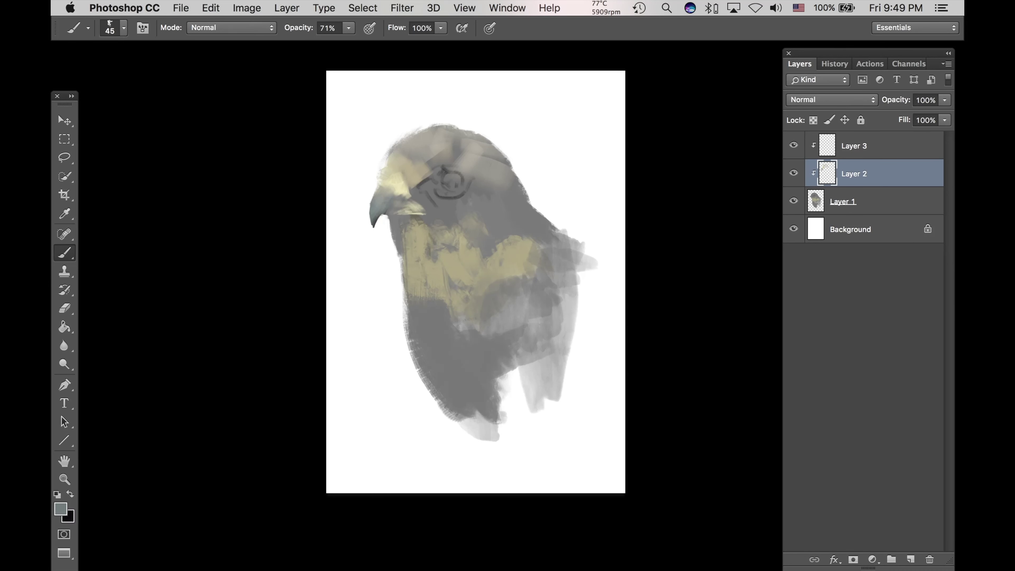
Sample the beak's dark tip, enlarge the brush and stroke down the front of the chin.
left_click(378, 222, "alt")
key("bracketright")
key("bracketright")
left_click_drag(399, 219, 406, 248)
Choose a light grey-beige and paint the chin and throat with a 150 px brush at 100% opacity.
left_click(64, 505)
left_click(729, 296)
left_click(551, 190)
key("Return")
key("bracketright")
key("0")
key("bracketright")
key("bracketright")
key("bracketright")
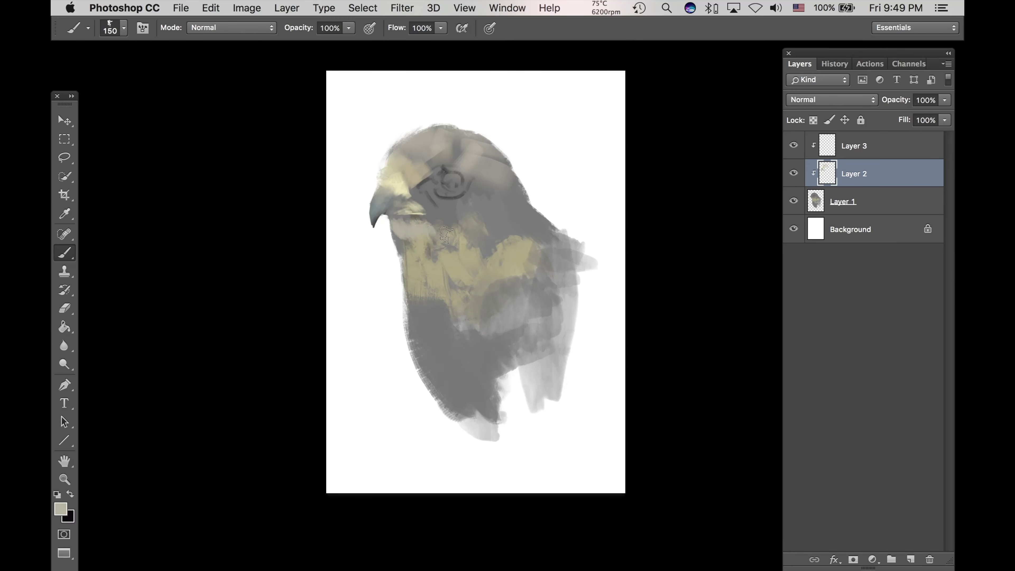
left_click_drag(457, 258, 453, 316)
Sample the dark grey near the eye at 250 px and add a clipped layer above Layer 2 in Multiply mode.
left_click(437, 182, "alt")
key("bracketright")
key("bracketright")
key("shift+super+n")
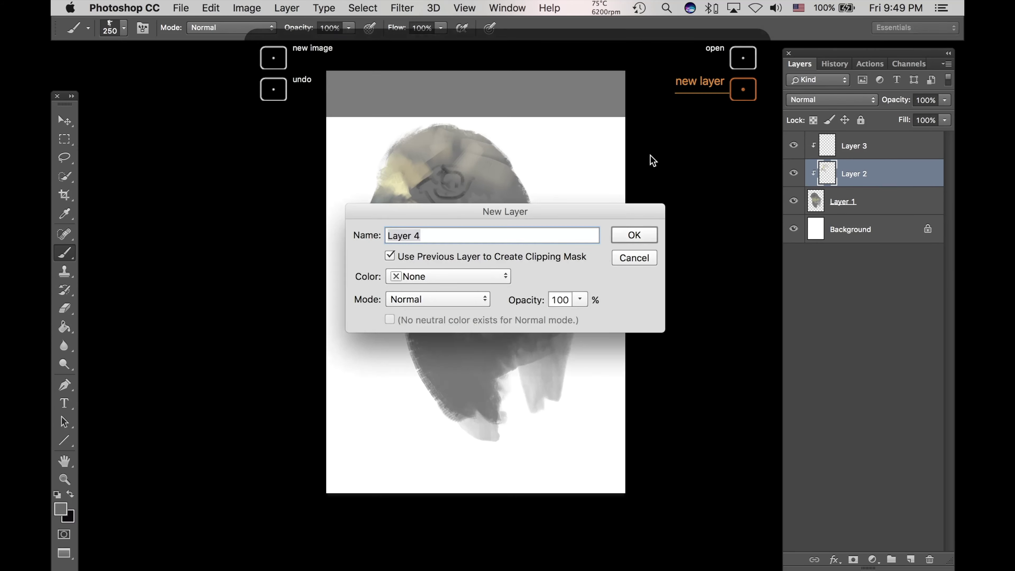
key("Return")
left_click(811, 101)
left_click(797, 143)
Reduce the brush and paint a dark grey shadow around the eye and down the cheek.
key("bracketleft")
key("bracketleft")
mouse_move(444, 171)
left_mouse_down()
mouse_move(508, 193)
mouse_move(435, 178)
mouse_move(503, 175)
mouse_move(478, 178)
mouse_move(456, 208)
mouse_move(445, 255)
mouse_move(460, 193)
mouse_move(430, 201)
mouse_move(442, 233)
left_mouse_up()
Darken the corner of the mouth and the area beneath the cheek, using a brush reduced to 70 px.
key("bracketright")
key("bracketleft")
key("bracketleft")
key("bracketleft")
key("bracketleft")
key("bracketleft")
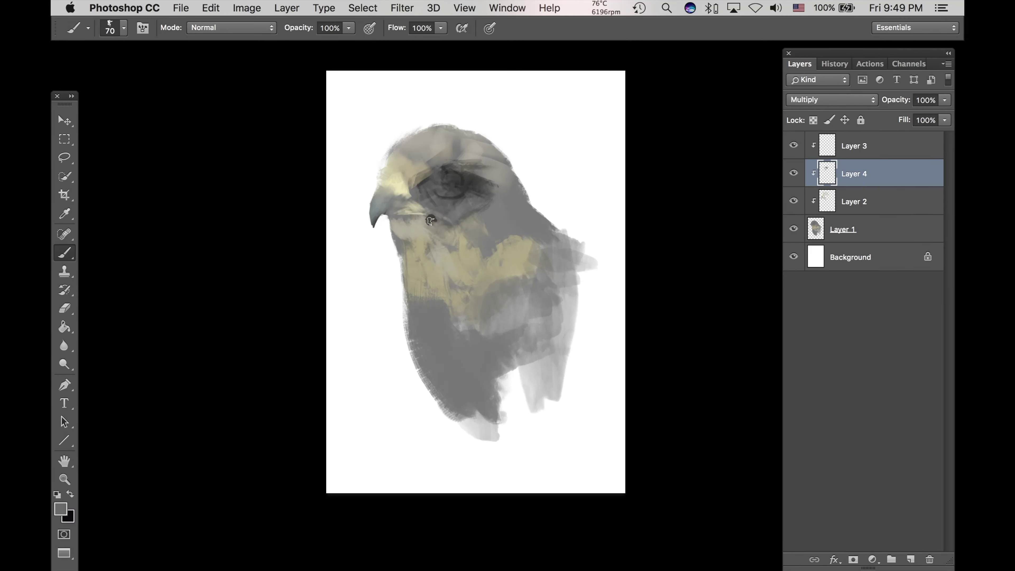
mouse_move(453, 228)
left_mouse_down()
mouse_move(429, 212)
mouse_move(475, 218)
mouse_move(442, 279)
mouse_move(472, 246)
mouse_move(468, 234)
mouse_move(506, 232)
mouse_move(494, 227)
left_mouse_up()
Deepen the shading below the cheek, add a dark throat streak and shade the throat's front edge with a 125 px brush.
key("bracketright")
key("bracketright")
key("bracketright")
key("bracketleft")
key("bracketleft")
key("bracketright")
key("bracketright")
key("bracketright")
key("bracketleft")
key("bracketleft")
key("bracketleft")
left_click_drag(390, 230, 392, 246)
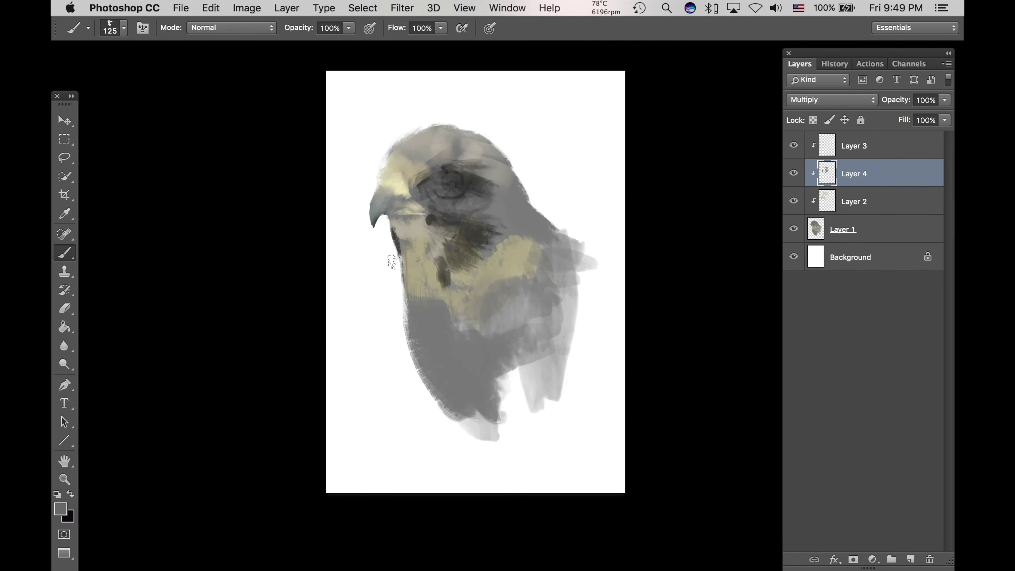
Add a new clipped layer above Layer 4, choose cream #f1efd3 and paint the side of the neck up to the shoulder.
key("super+shift+n")
key("Return")
key("i")
left_click(60, 509)
left_click(728, 294)
left_click(552, 148)
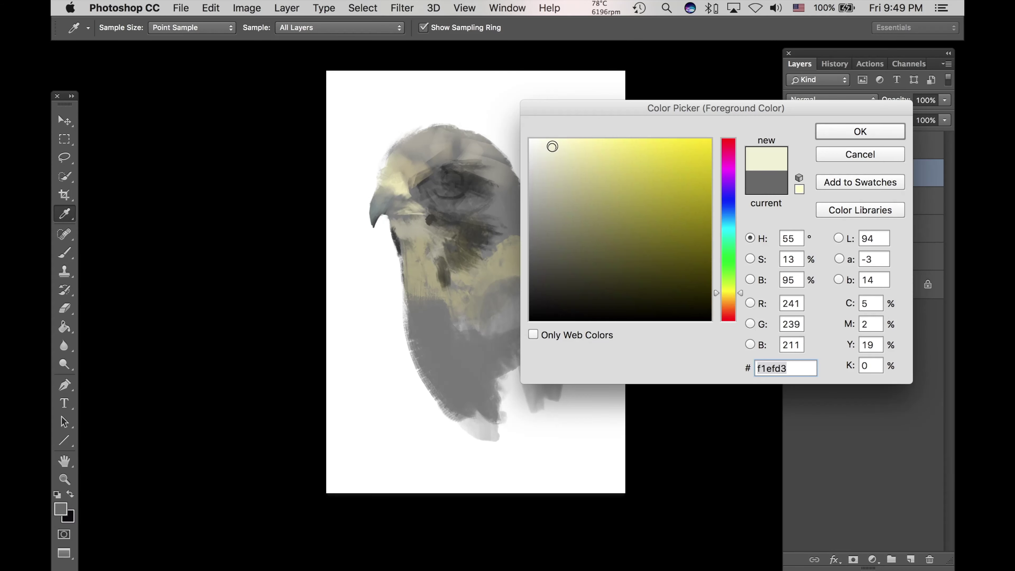
key("Return")
key("b")
key("[")
mouse_move(498, 276)
left_mouse_down()
mouse_move(522, 288)
mouse_move(507, 240)
mouse_move(529, 237)
mouse_move(506, 234)
mouse_move(533, 251)
mouse_move(526, 241)
mouse_move(533, 246)
mouse_move(483, 244)
mouse_move(559, 261)
mouse_move(548, 256)
mouse_move(566, 283)
mouse_move(551, 240)
left_mouse_up()
key("[")
key("[")
Sample the dark tone below the cheek and paint a vertical shadow along the shoulder and wing edge.
left_click(477, 252, "alt")
key("]")
key("]")
key("]")
mouse_move(549, 281)
left_mouse_down()
mouse_move(534, 299)
mouse_move(539, 328)
left_mouse_up()
key("]")
key("]")
Sample the cream on the neck and cover the breast with broad strokes using a 600 px brush.
left_click(521, 246, "alt")
key("]")
key("]")
mouse_move(516, 266)
left_mouse_down()
mouse_move(470, 305)
mouse_move(435, 364)
mouse_move(466, 404)
left_mouse_up()
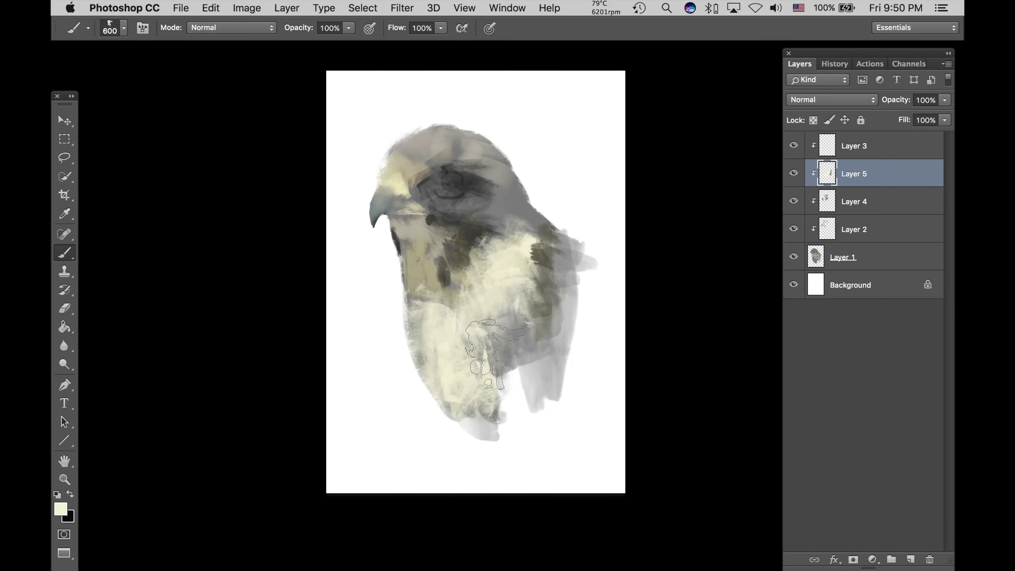
left_click_drag(490, 355, 482, 411)
left_click_drag(530, 344, 513, 354)
Choose a light orange and paint it across the middle of the breast.
left_click(61, 509)
left_click(733, 305)
left_click_drag(586, 199, 608, 178)
key("Return")
key("bracketleft")
mouse_move(439, 311)
left_mouse_down()
mouse_move(472, 408)
mouse_move(530, 348)
mouse_move(494, 318)
mouse_move(496, 341)
left_mouse_up()
Refine the breast's upper part with smaller orange strokes and sampled cream strokes down the middle.
key("bracketleft")
key("bracketleft")
key("bracketleft")
key("bracketleft")
key("bracketleft")
mouse_move(435, 310)
left_mouse_down()
mouse_move(449, 340)
mouse_move(458, 284)
mouse_move(479, 286)
mouse_move(427, 260)
mouse_move(441, 334)
left_mouse_up()
key("bracketleft")
left_click(505, 258, "alt")
mouse_move(468, 297)
left_mouse_down()
mouse_move(449, 299)
mouse_move(461, 340)
mouse_move(471, 332)
mouse_move(506, 351)
mouse_move(475, 338)
mouse_move(468, 366)
left_mouse_up()
Pick a greyish pink-beige and blend it over the lower breast with a 400 px brush.
key("bracketright")
key("bracketright")
key("bracketright")
key("bracketright")
key("bracketright")
left_click(61, 509)
left_click(728, 305)
left_click(444, 344)
key("Return")
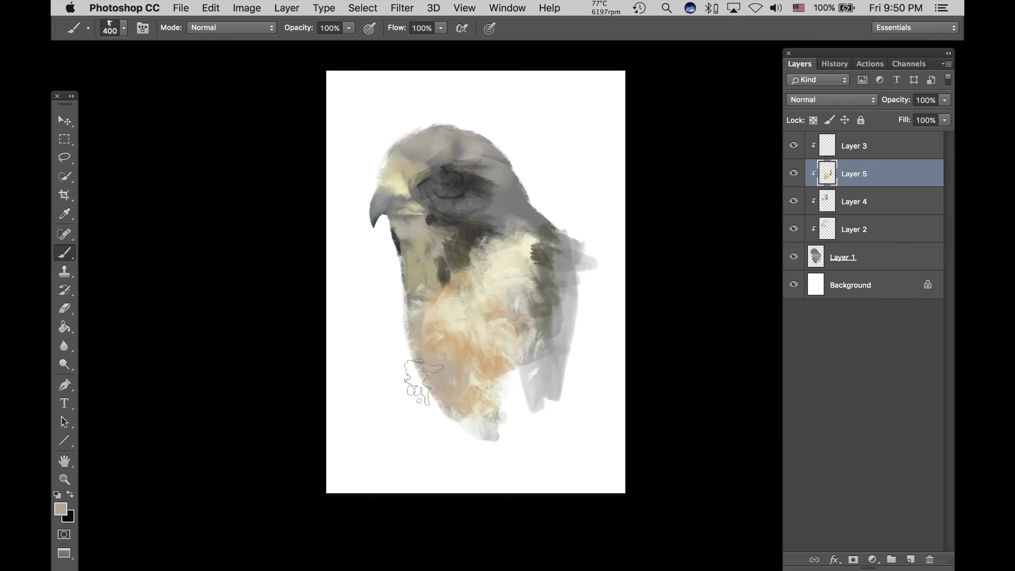
mouse_move(430, 332)
left_mouse_down()
mouse_move(462, 364)
mouse_move(531, 377)
left_mouse_up()
Sample the cream on the neck side and add small light strokes at the cheek's lower edge.
left_click(527, 260, "alt")
key("bracketleft")
mouse_move(479, 212)
left_mouse_down()
mouse_move(484, 232)
mouse_move(501, 238)
mouse_move(483, 218)
left_mouse_up()
Sample the grey from the head and blend it over the side of the neck behind the cheek.
left_click(470, 145, "alt")
key("bracketright")
key("bracketright")
key("bracketright")
key("bracketright")
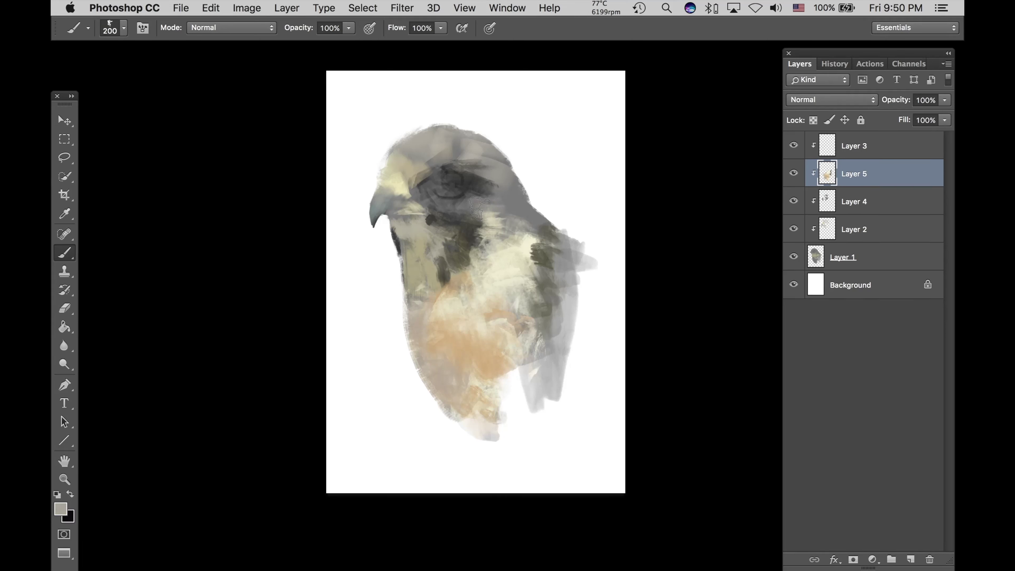
mouse_move(504, 234)
left_mouse_down()
mouse_move(510, 263)
mouse_move(515, 233)
left_mouse_up()
Sample the cream on the neck and paint it with a smaller brush across the forehead.
left_click(510, 256, "alt")
key("bracketleft")
key("bracketleft")
mouse_move(425, 149)
left_mouse_down()
mouse_move(413, 166)
mouse_move(433, 160)
left_mouse_up()
Sample a dark grey, switch to a speckled brush, and stamp texture over the crown and forehead on a new clipped layer.
left_click(477, 160, "alt")
key("bracketleft")
key("bracketleft")
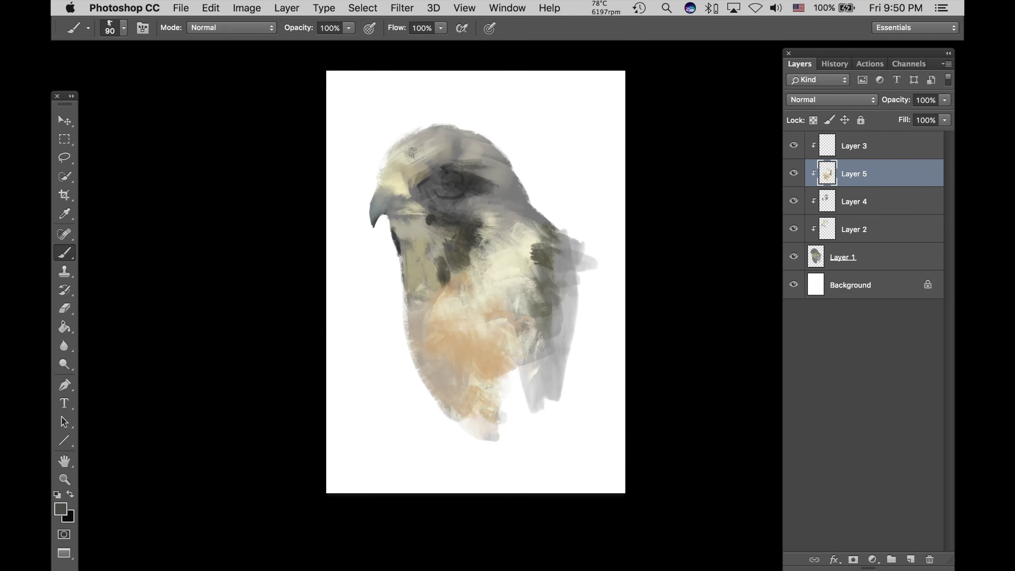
right_click(516, 267)
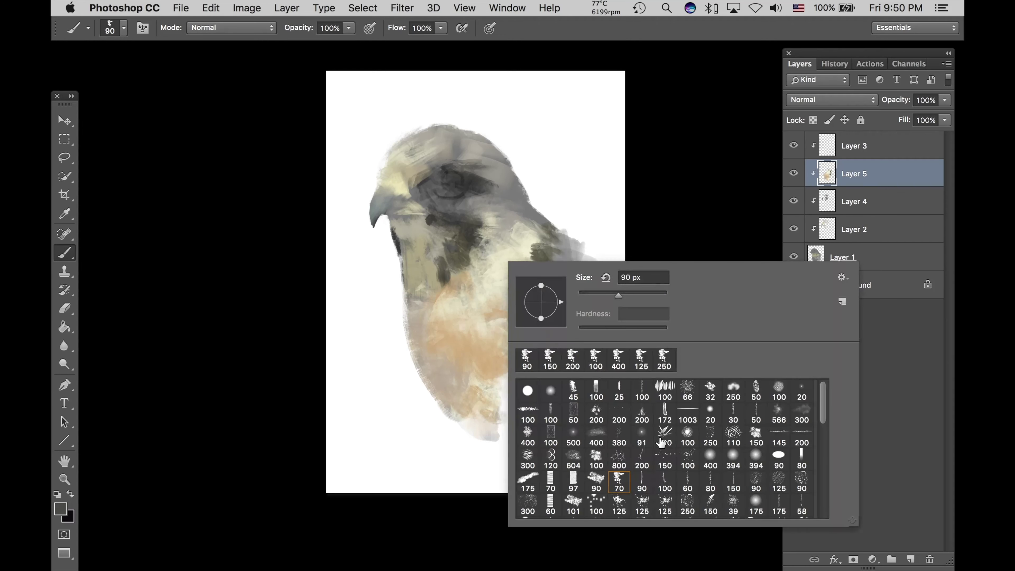
double_click(598, 417)
key("super+alt+shift+n")
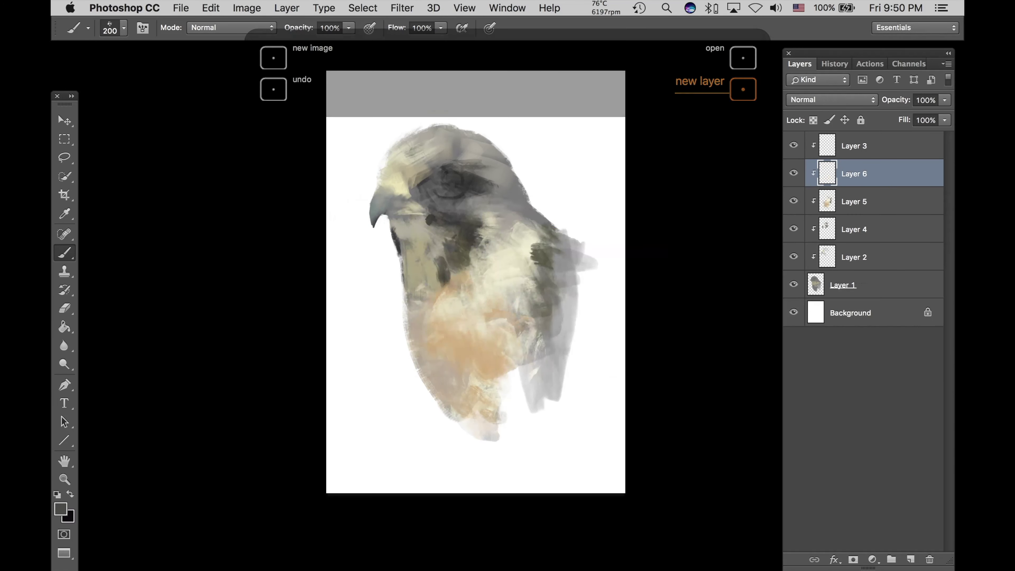
left_click_drag(458, 138, 400, 160)
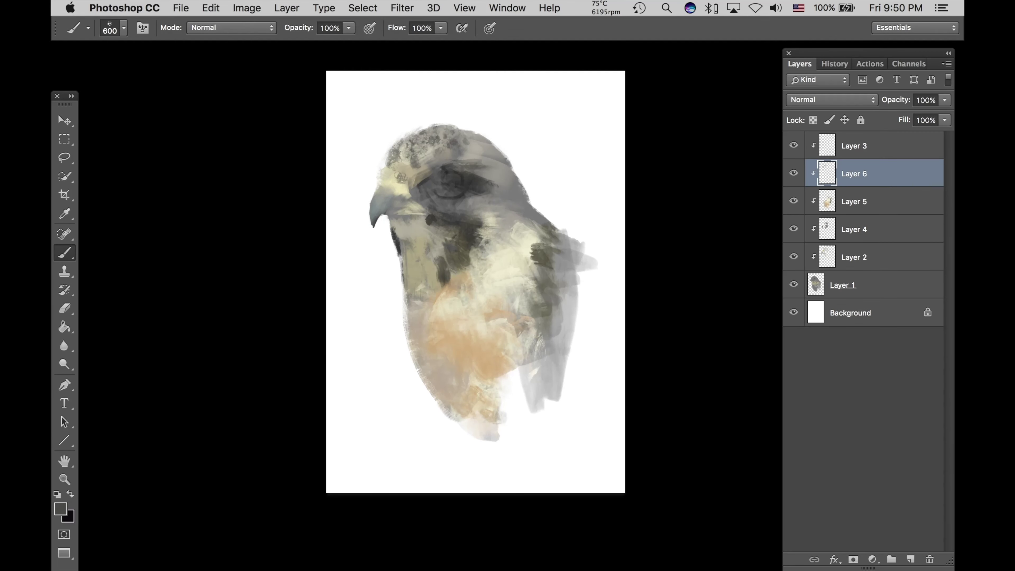
Smudge the crown speckles into feather streaks at 100% strength with a 15 px brush, and erase the stray speckles above the beak.
key("e")
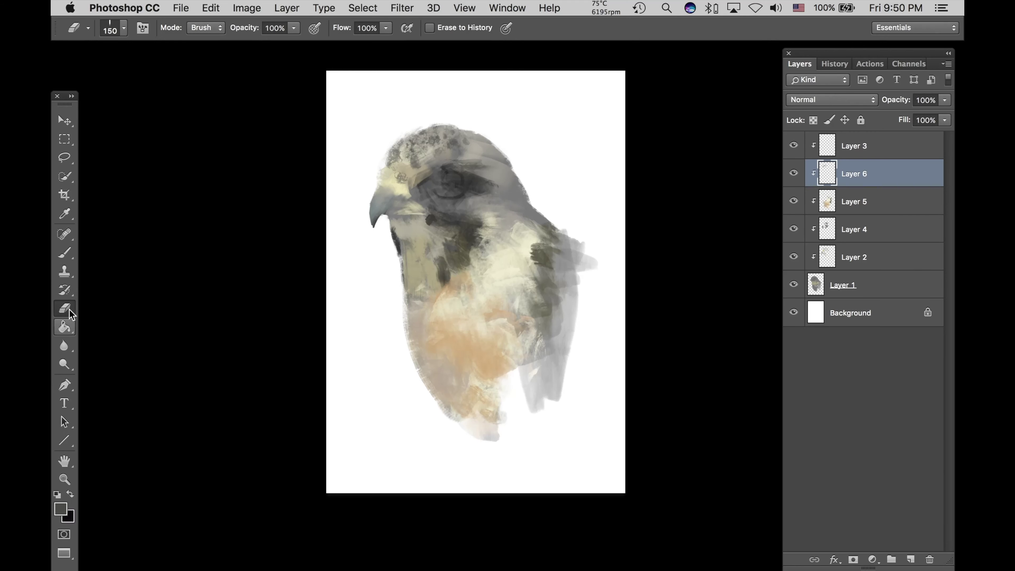
left_click_drag(70, 353, 120, 368)
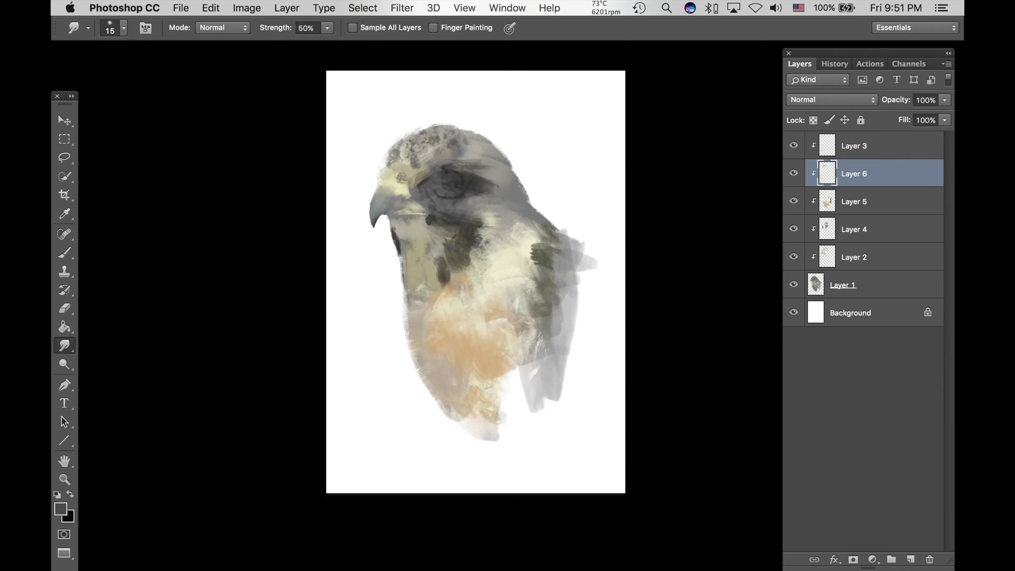
key("z")
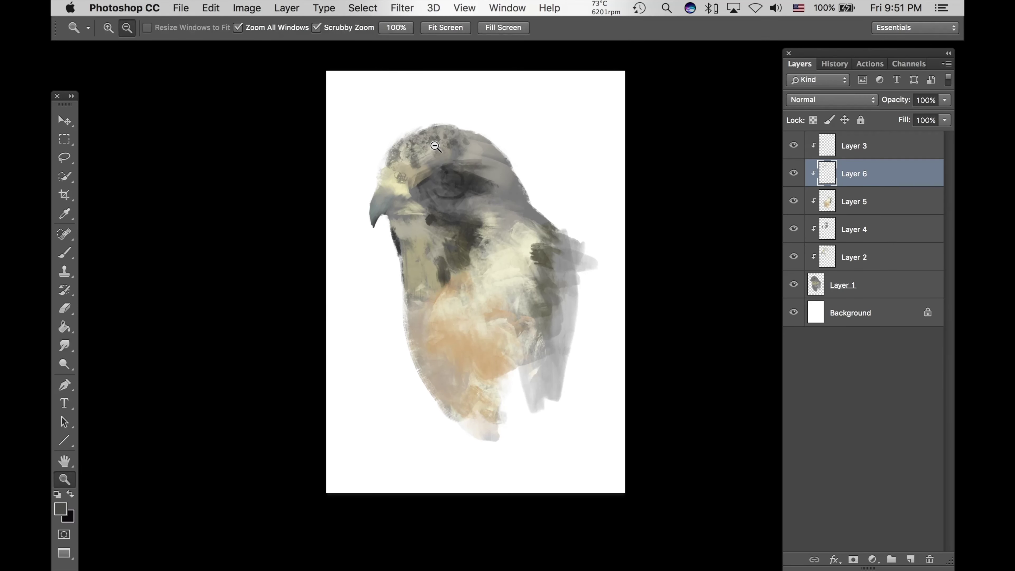
left_click(428, 128)
key("e")
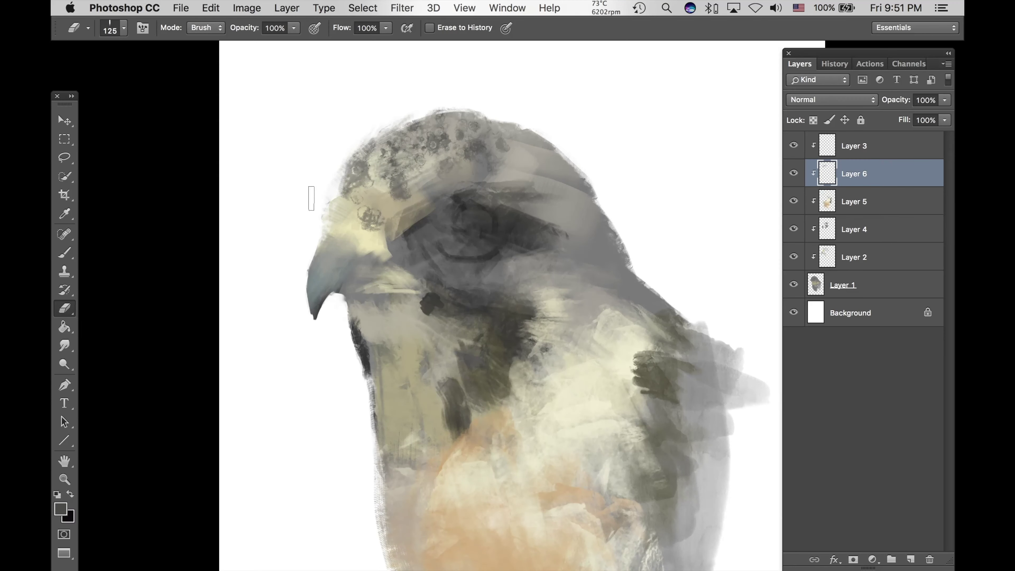
key("r")
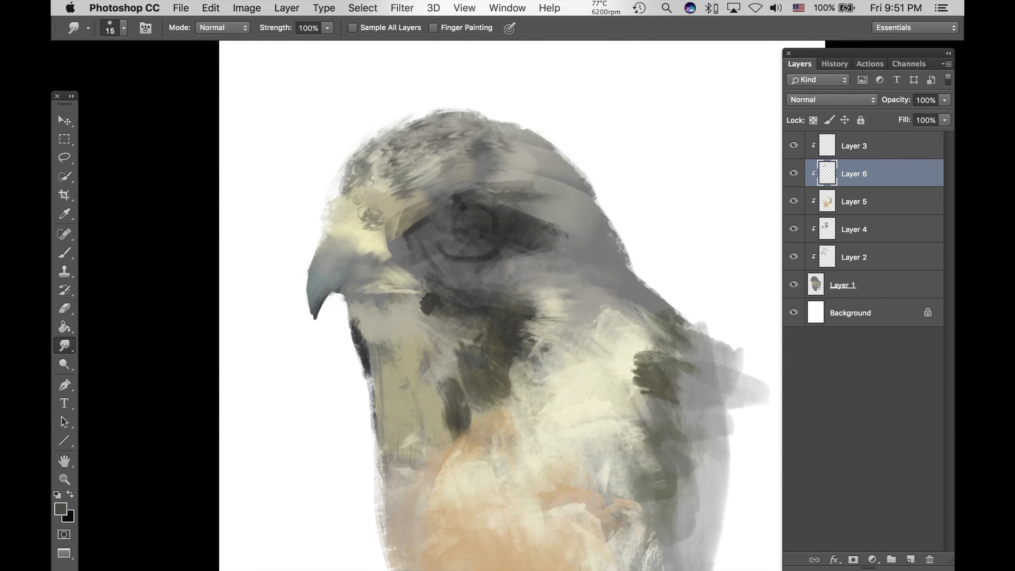
key("e")
left_click_drag(371, 234, 366, 221)
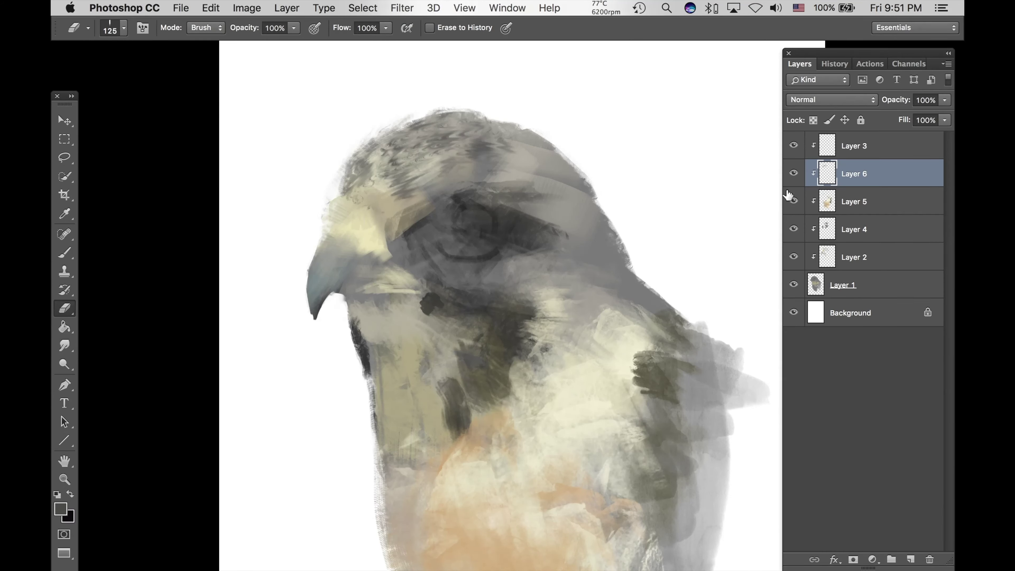
Add a new clipped layer above the feather texture and switch to the rough-edged 70 px brush preset.
key("super+alt+shift+n")
key("b")
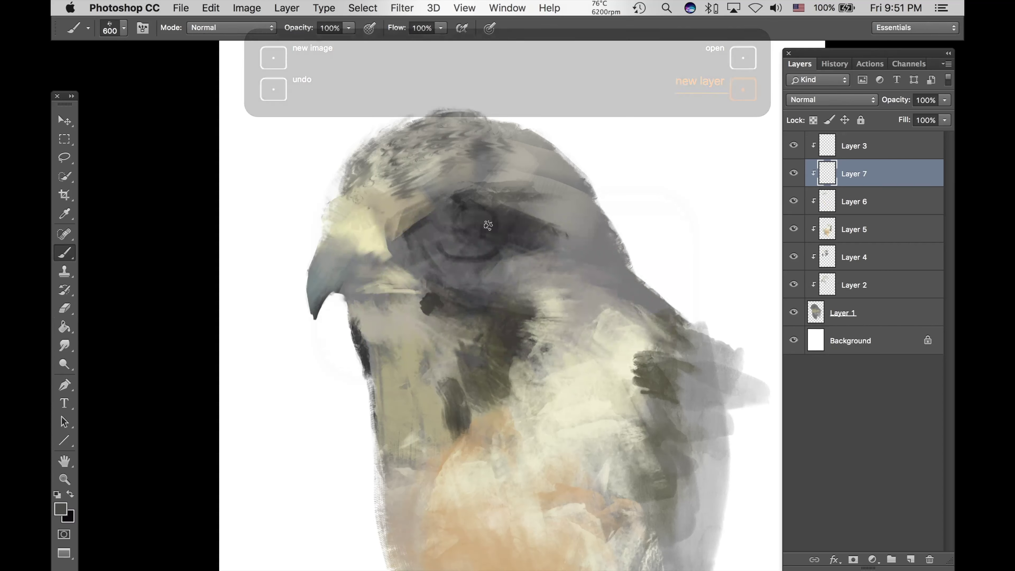
right_click(442, 239)
double_click(559, 444)
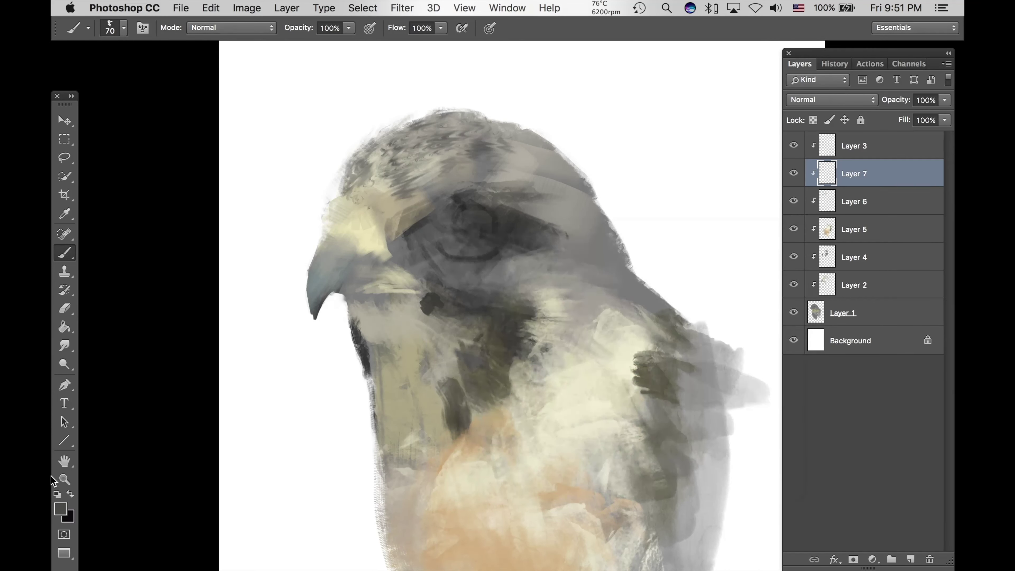
Choose a light yellow and paint the iris around the pupil, using a smaller brush for the thin rim behind it.
left_click(61, 509)
left_click(730, 293)
left_click_drag(598, 168, 609, 152)
key("Return")
mouse_move(446, 220)
left_mouse_down()
mouse_move(464, 253)
mouse_move(436, 239)
mouse_move(452, 249)
left_mouse_up()
key("[")
key("[")
key("[")
key("bracketleft")
key("bracketleft")
key("bracketleft")
key("bracketleft")
key("bracketleft")
left_click_drag(511, 220, 495, 246)
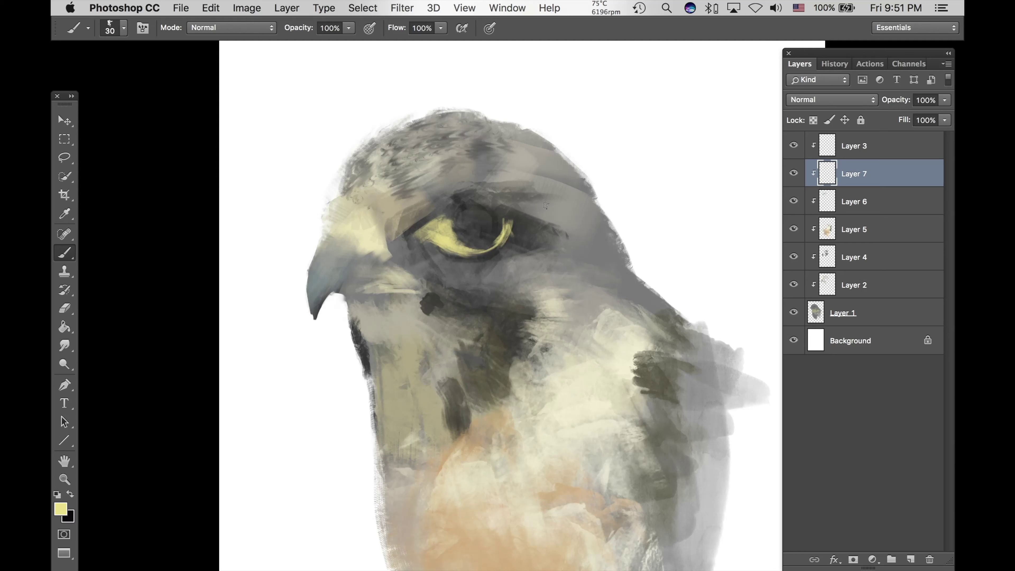
Sample a muted yellow from the iris and extend it along the pupil's upper front edge with a 50 px brush.
left_click(436, 227, "alt")
key("bracketright")
left_click_drag(441, 225, 457, 211)
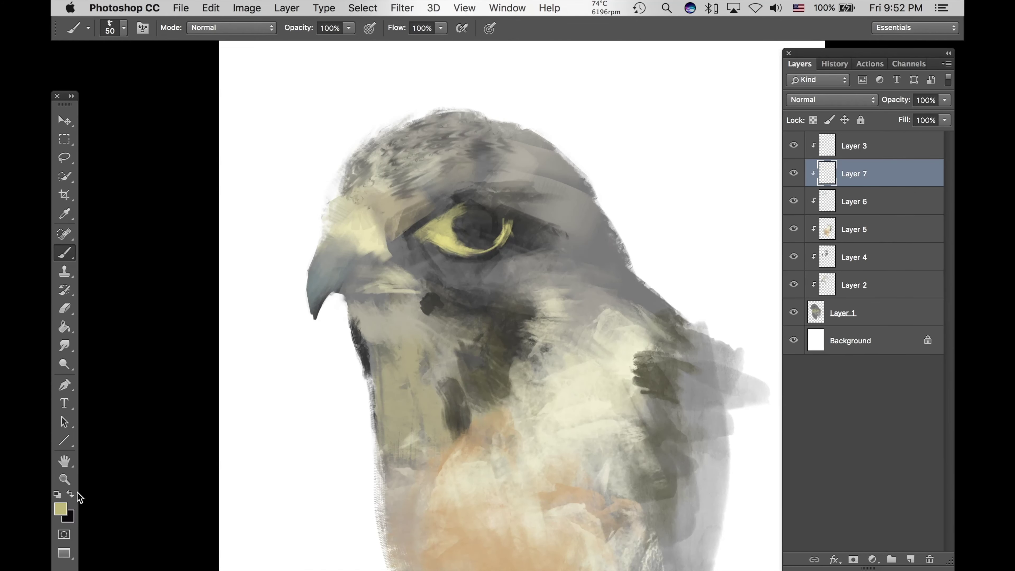
Choose a dark reddish brown and paint it over the front part of the pupil.
left_click(60, 508)
left_click(728, 310)
left_click(673, 256)
key("Return")
left_click_drag(475, 238, 466, 207)
Sample black, outline the pupil with a 15 px brush, and darken the upper eyelid and the eye's outer corner.
key("bracketleft")
key("bracketleft")
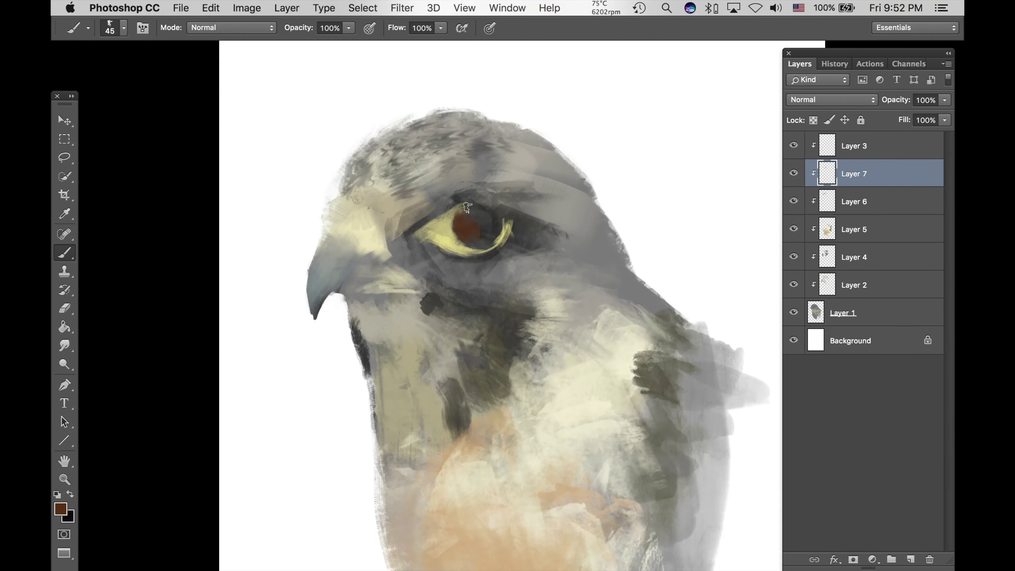
left_click(212, 240, "alt")
mouse_move(481, 216)
left_mouse_down()
mouse_move(453, 252)
mouse_move(497, 232)
left_mouse_up()
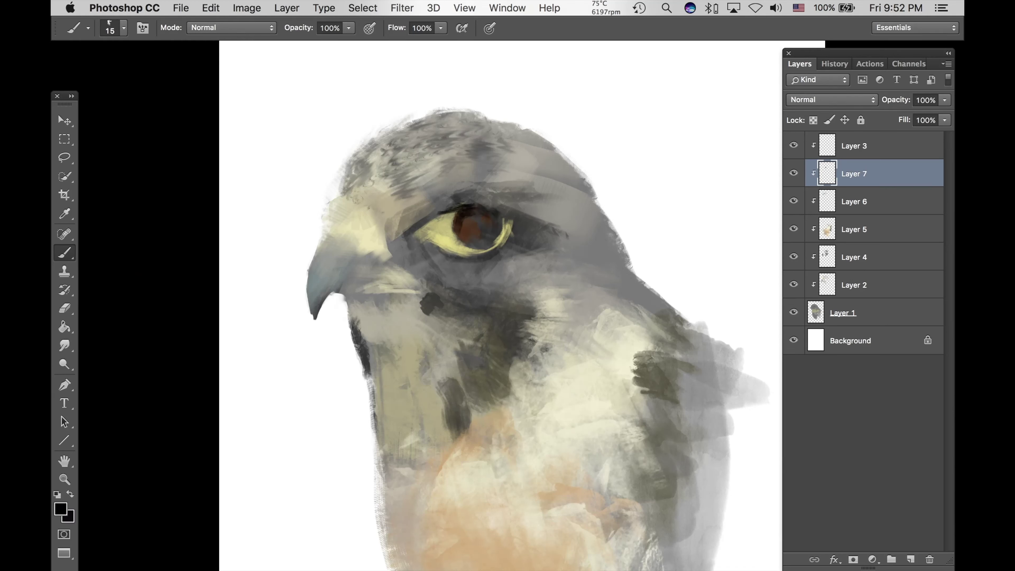
key("bracketright")
mouse_move(490, 208)
left_mouse_down()
mouse_move(543, 210)
mouse_move(524, 203)
mouse_move(538, 213)
mouse_move(519, 226)
left_mouse_up()
key("bracketleft")
key("bracketleft")
key("bracketleft")
Sample the grey behind the eye and soften the dark outer corner with a 60 px brush.
left_click(558, 210, "alt")
key("bracketright")
key("bracketright")
key("bracketright")
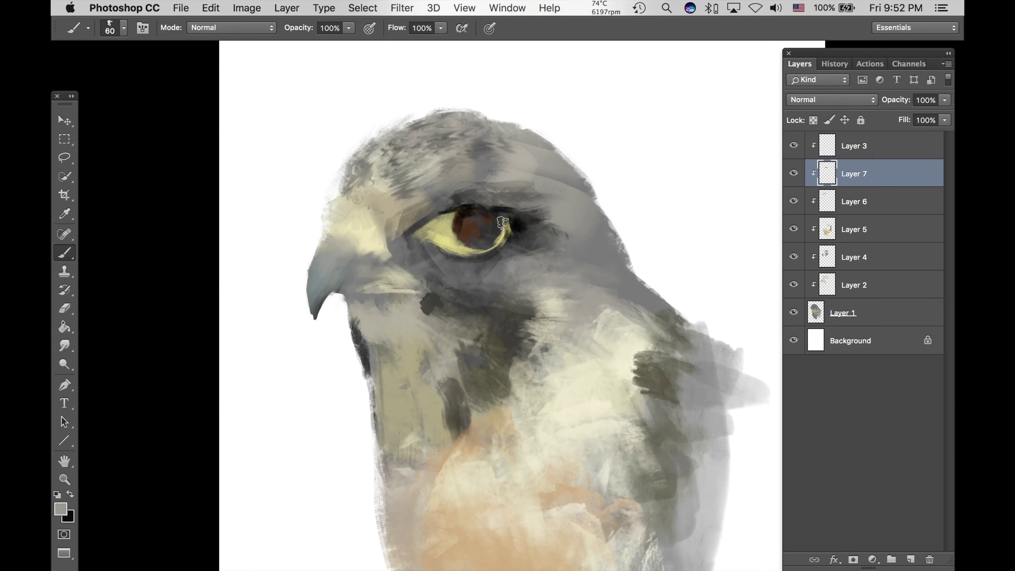
Sample the muted yellow of the iris and retouch the iris rim with a 20 px brush.
left_click(434, 240, "alt")
key("bracketleft")
key("bracketleft")
key("bracketleft")
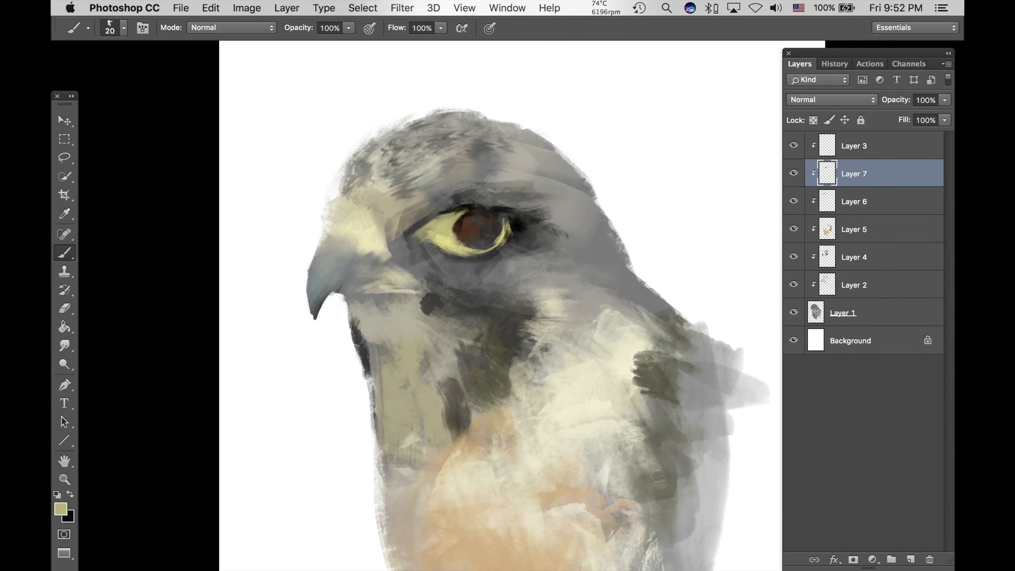